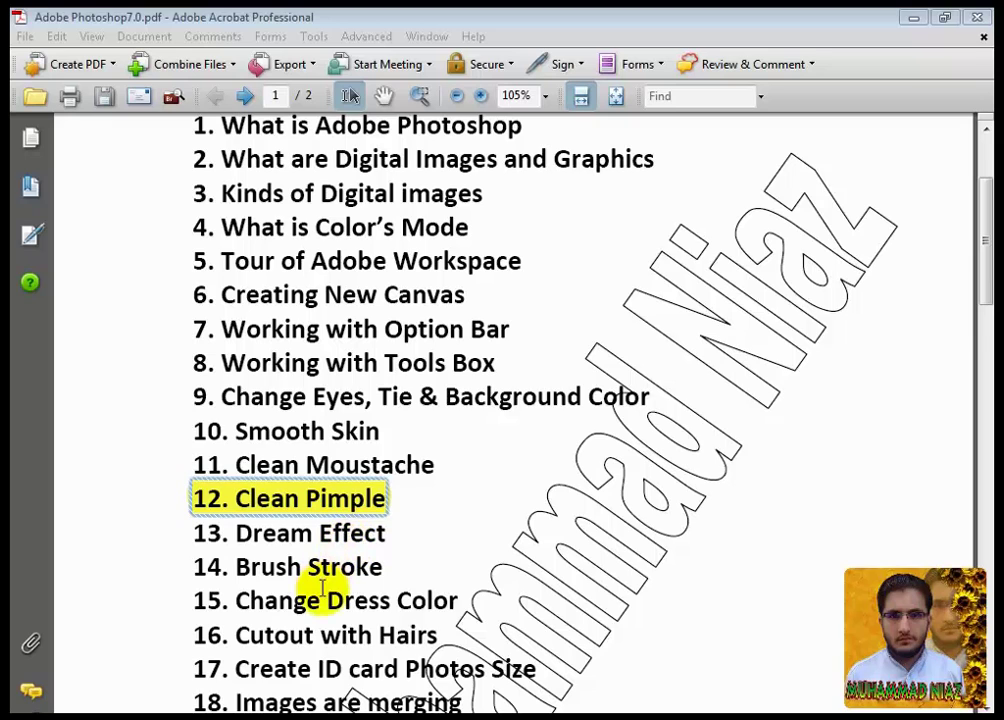
Step: Switch to Photoshop, duplicate the Background layer of the portrait and hide the original Background layer
{"action": "key", "text": "alt+Tab"}
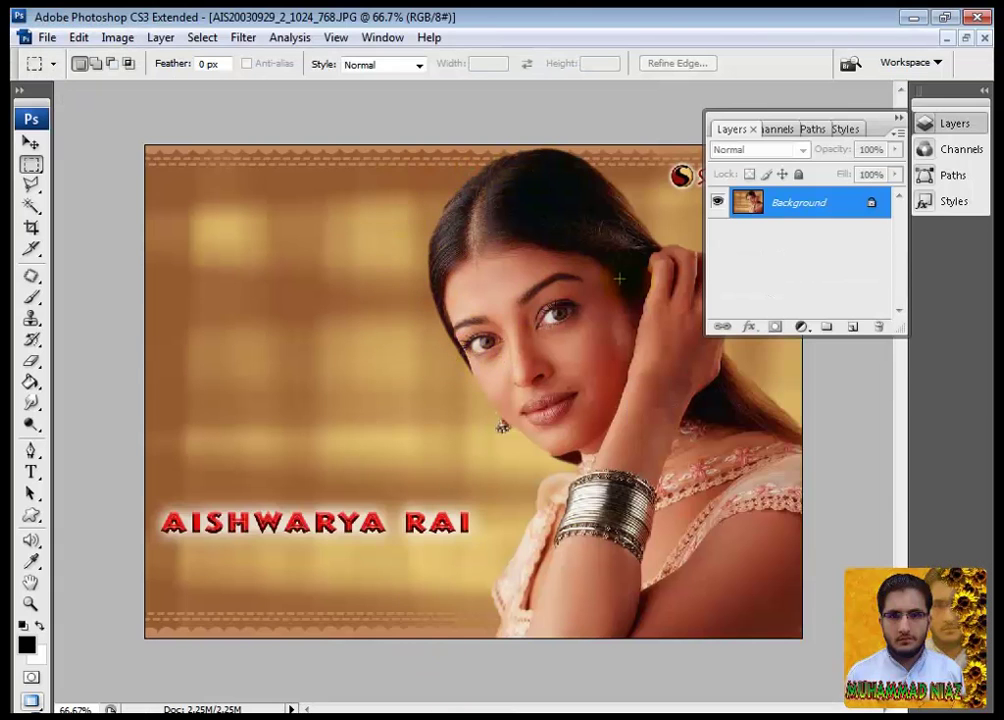
{"action": "left_click", "coordinate": [802, 219]}
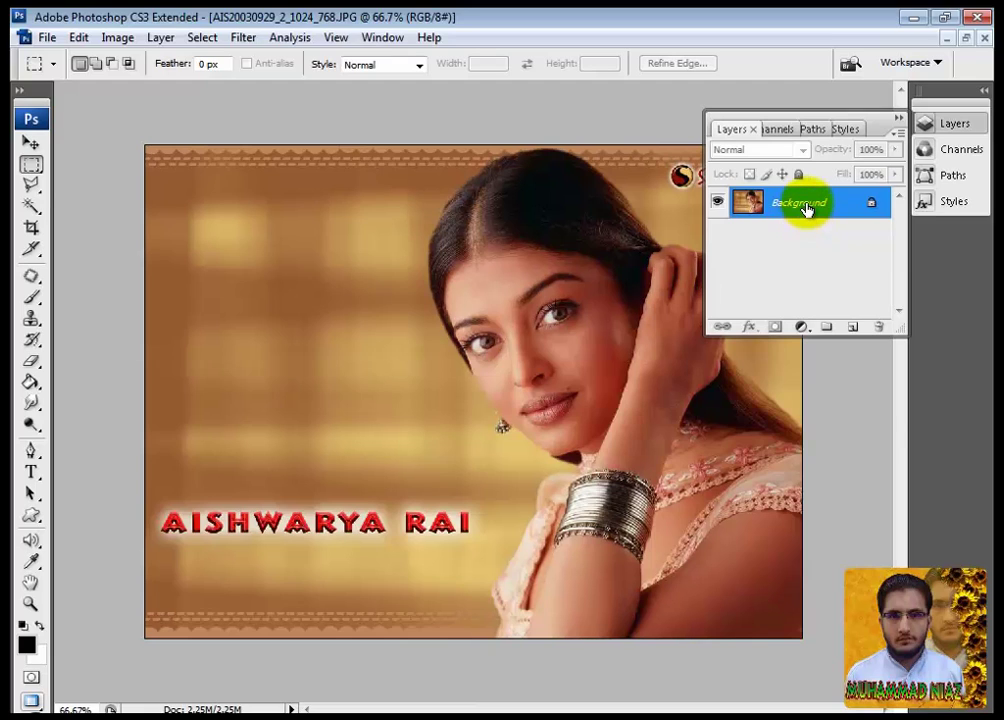
{"action": "left_click_drag", "start_coordinate": [806, 208], "coordinate": [857, 327]}
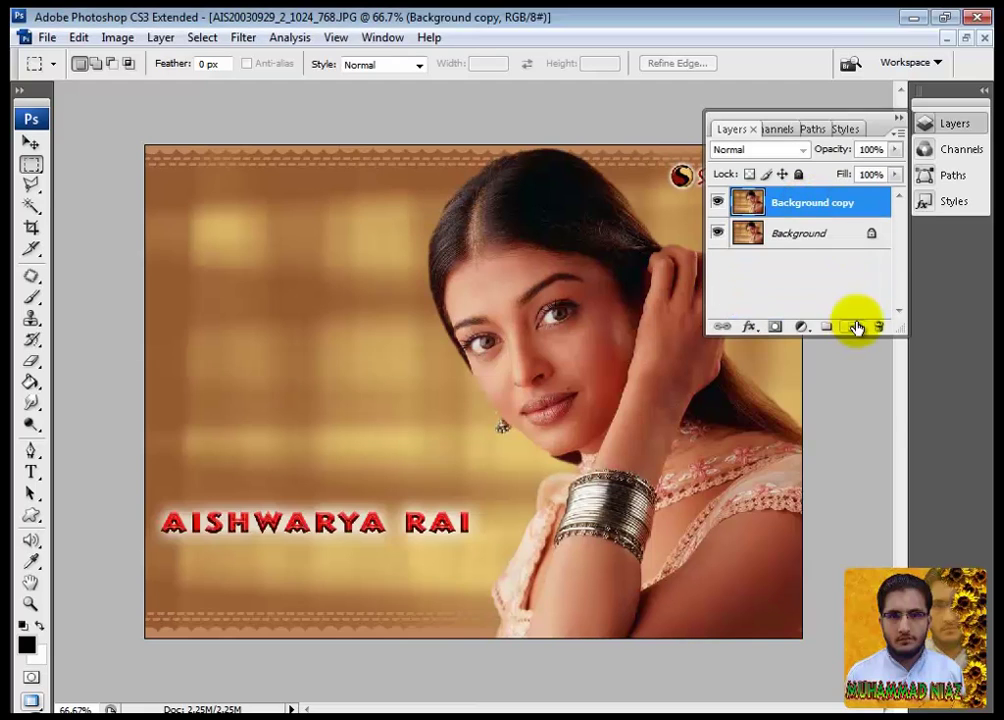
{"action": "left_click", "coordinate": [718, 233]}
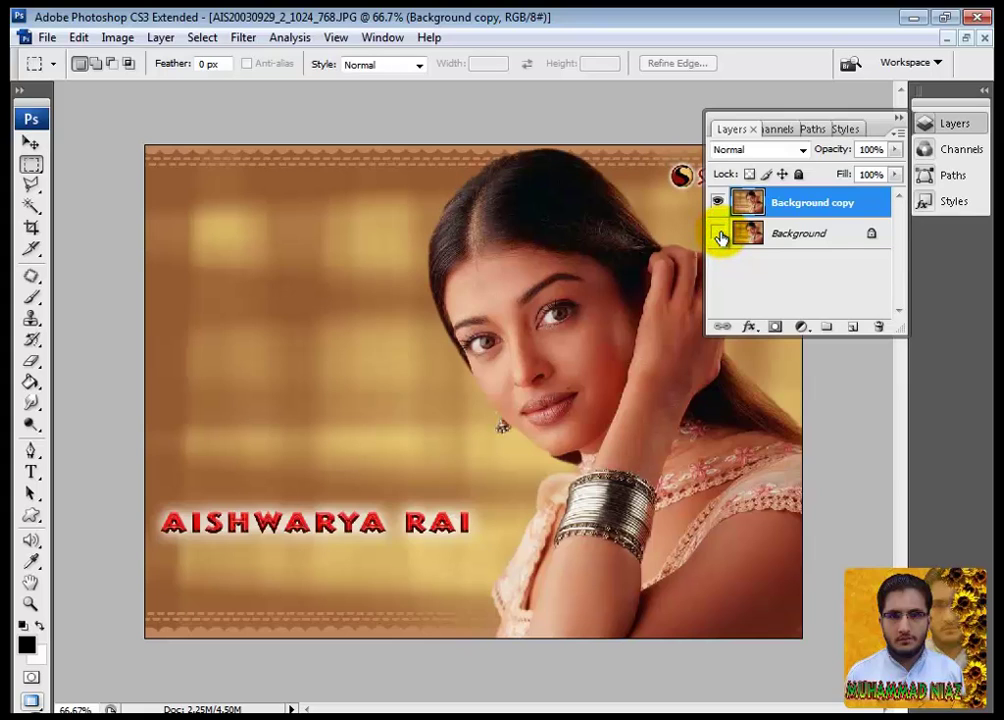
Step: Remove the mole above the lip with the Patch tool in Source mode, using clean skin beside it, and deselect
{"action": "left_click", "coordinate": [31, 604]}
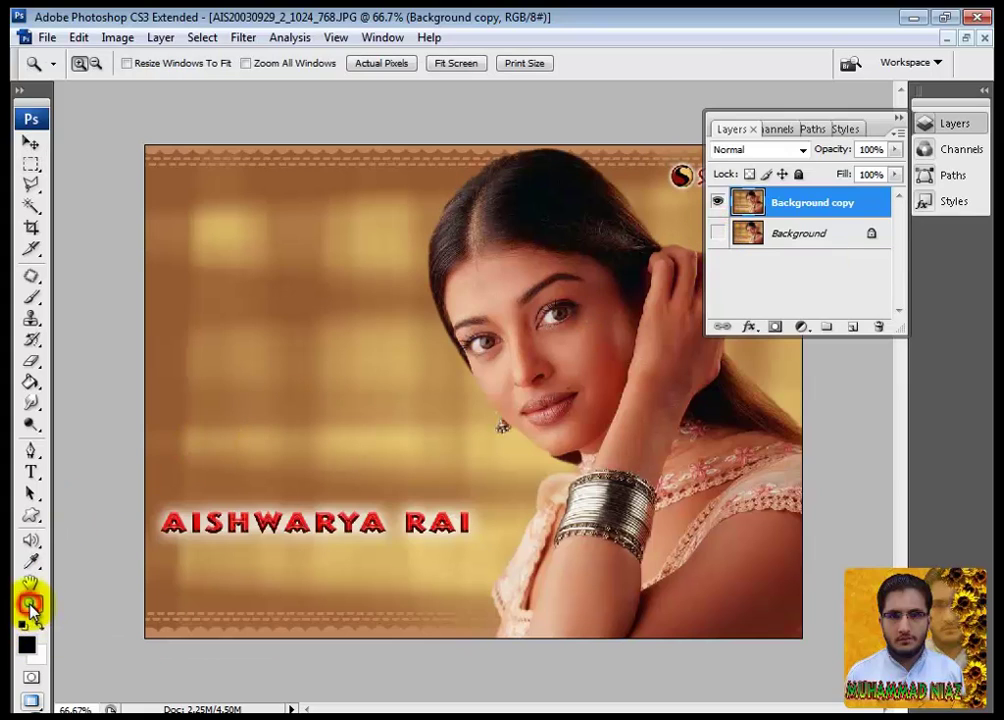
{"action": "left_click_drag", "start_coordinate": [511, 348], "coordinate": [634, 433]}
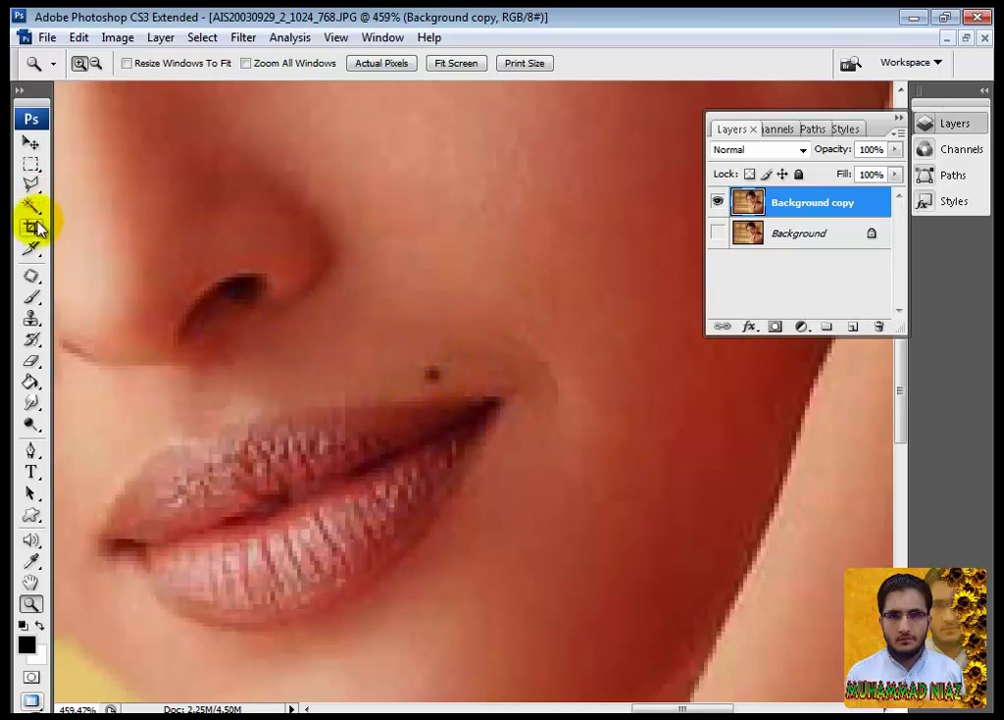
{"action": "left_click", "coordinate": [33, 278]}
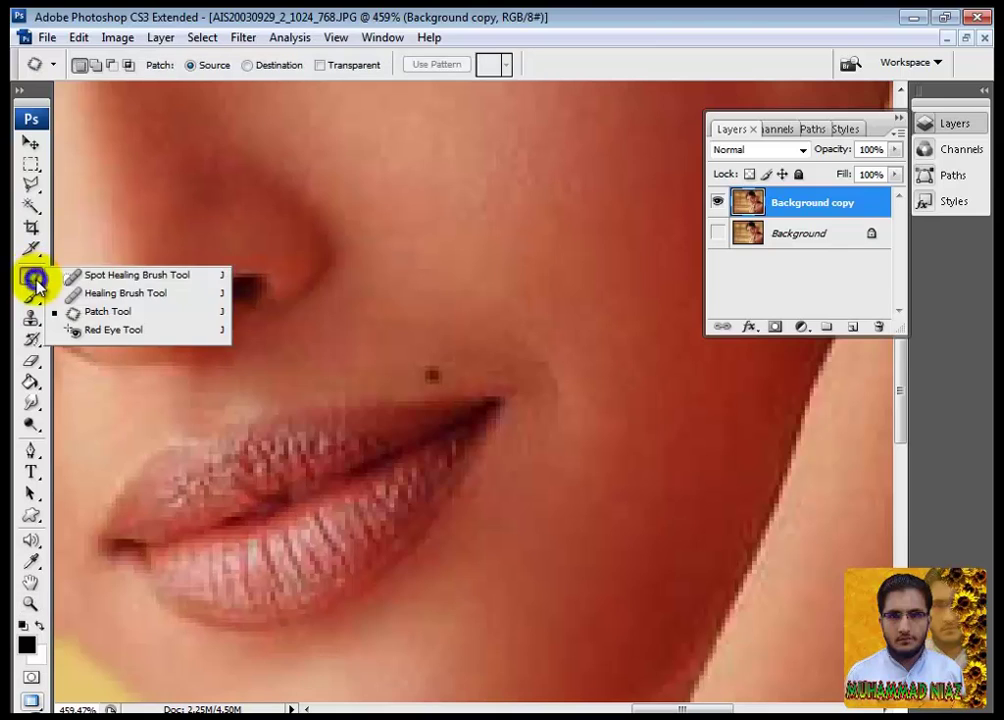
{"action": "left_click", "coordinate": [104, 316]}
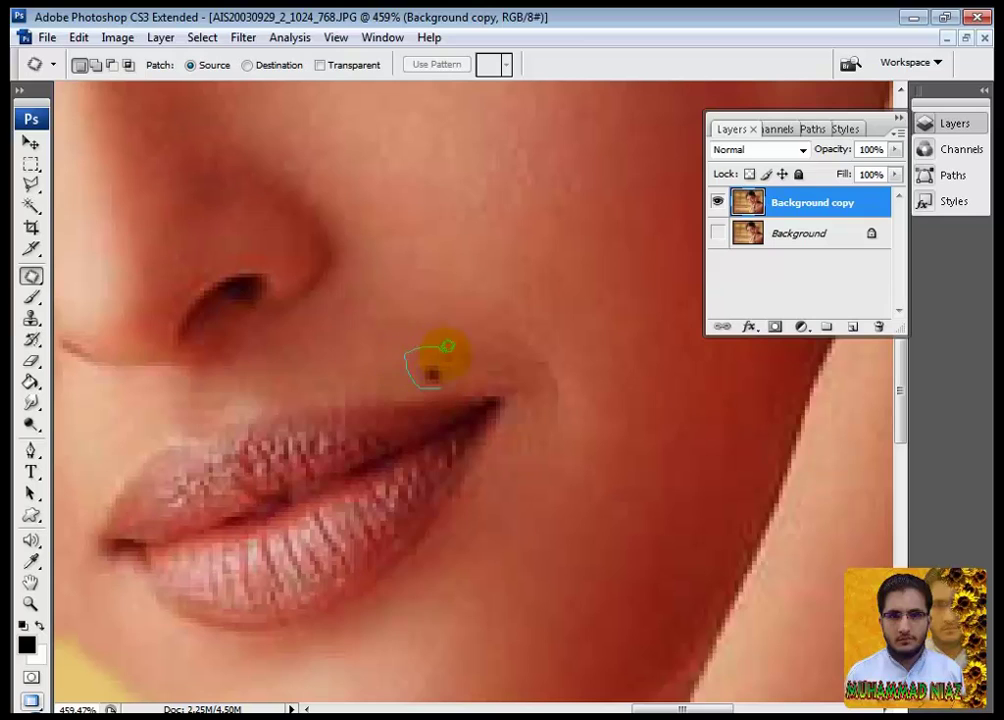
{"action": "mouse_move", "coordinate": [440, 380]}
{"action": "left_mouse_down"}
{"action": "mouse_move", "coordinate": [375, 352]}
{"action": "mouse_move", "coordinate": [353, 366]}
{"action": "left_mouse_up"}
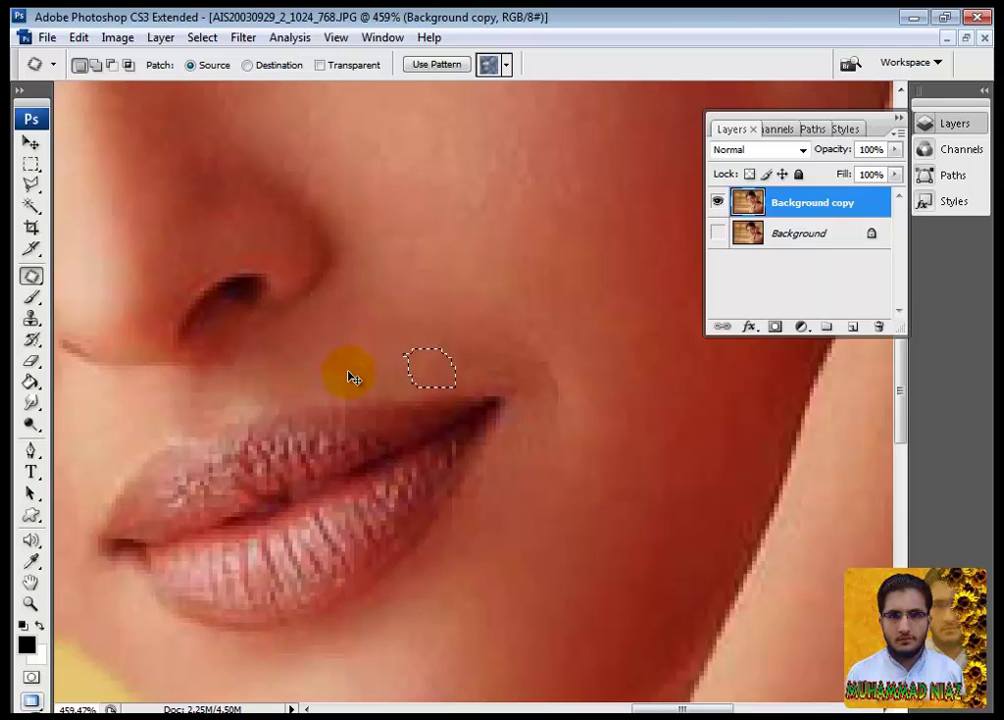
{"action": "left_click", "coordinate": [351, 364]}
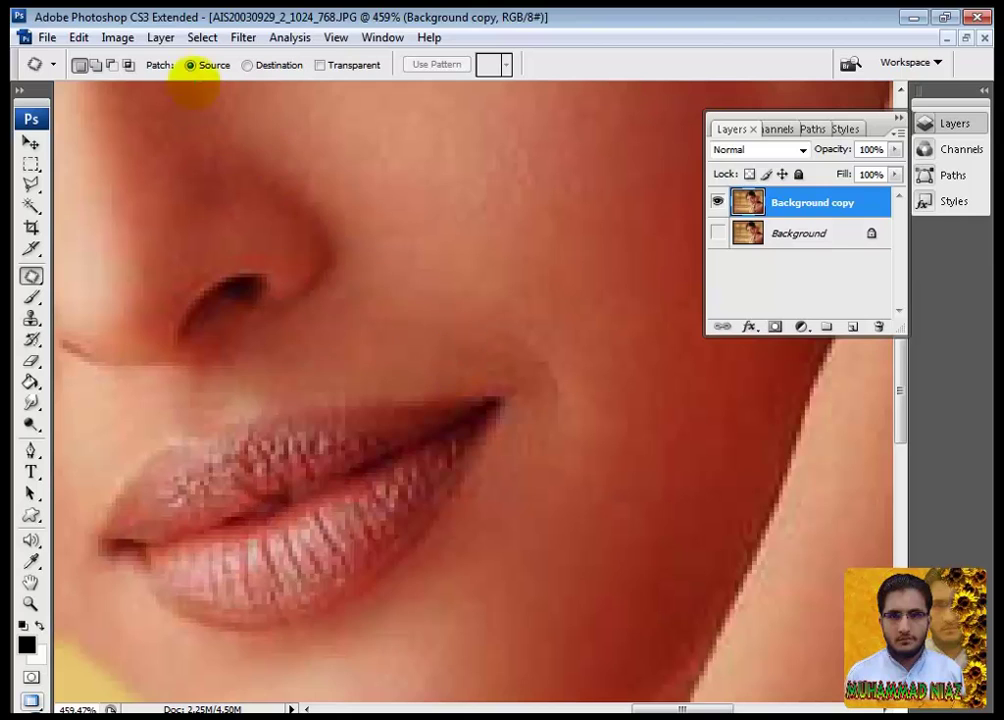
{"action": "left_click", "coordinate": [202, 37]}
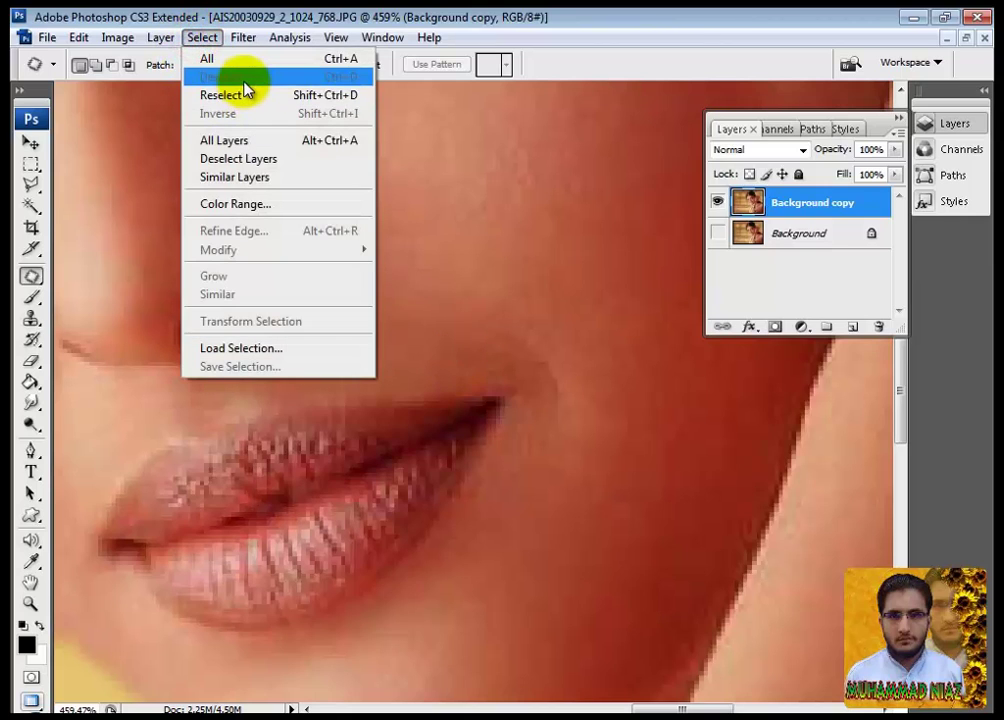
{"action": "left_click", "coordinate": [365, 285]}
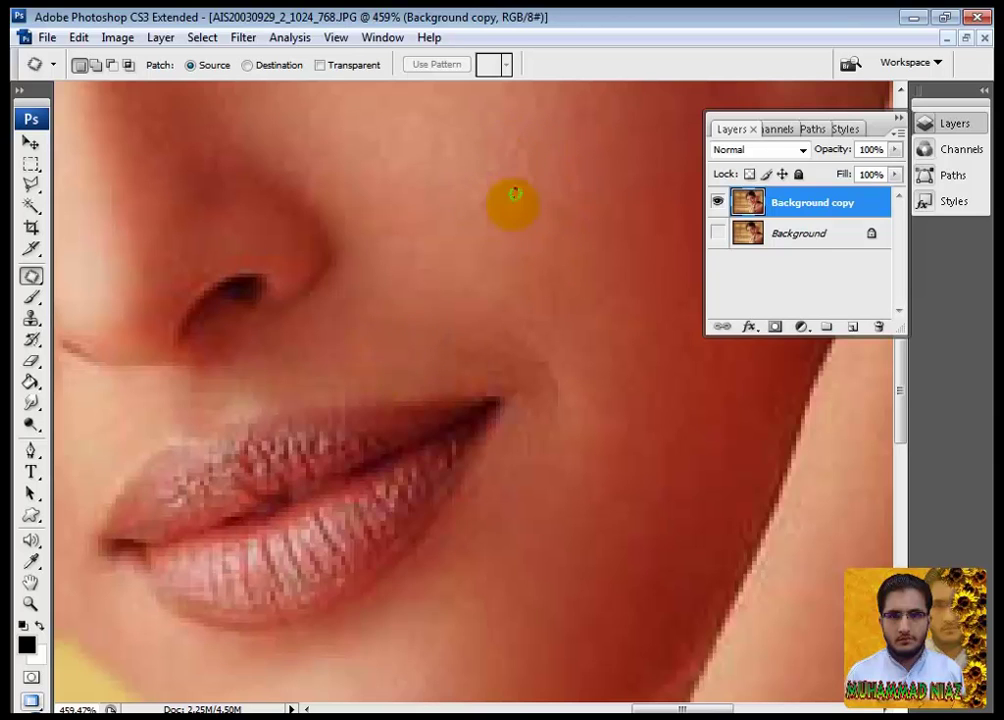
Step: Paint a single black dot on the forehead between the eyebrows with the 8 px Brush
{"action": "double_click", "coordinate": [31, 605]}
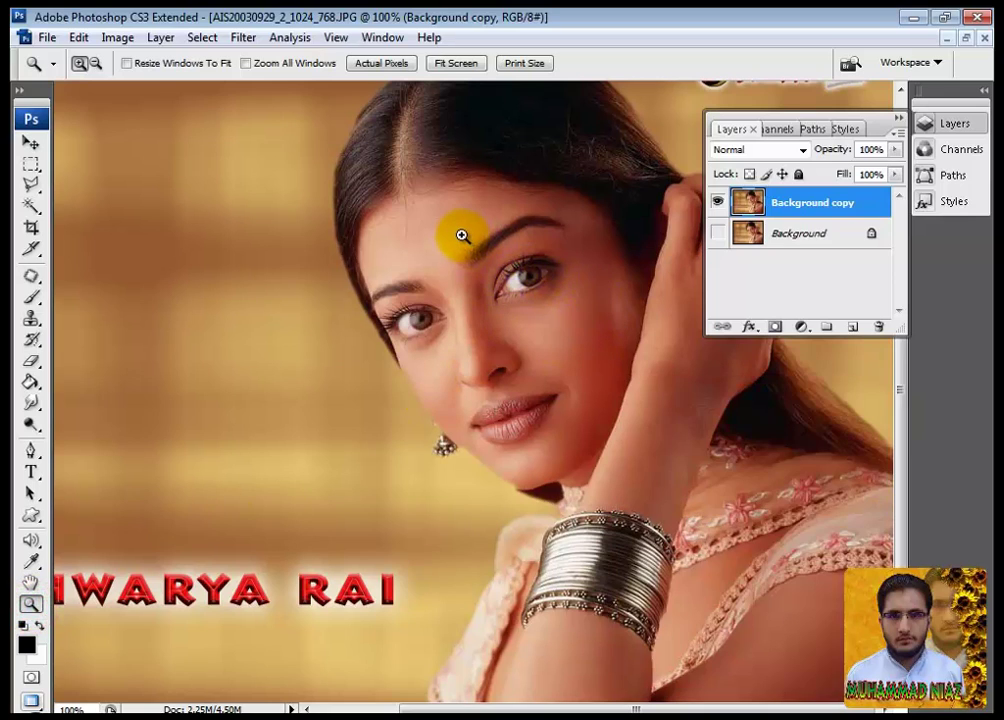
{"action": "left_click", "coordinate": [33, 297]}
{"action": "left_click", "coordinate": [74, 294]}
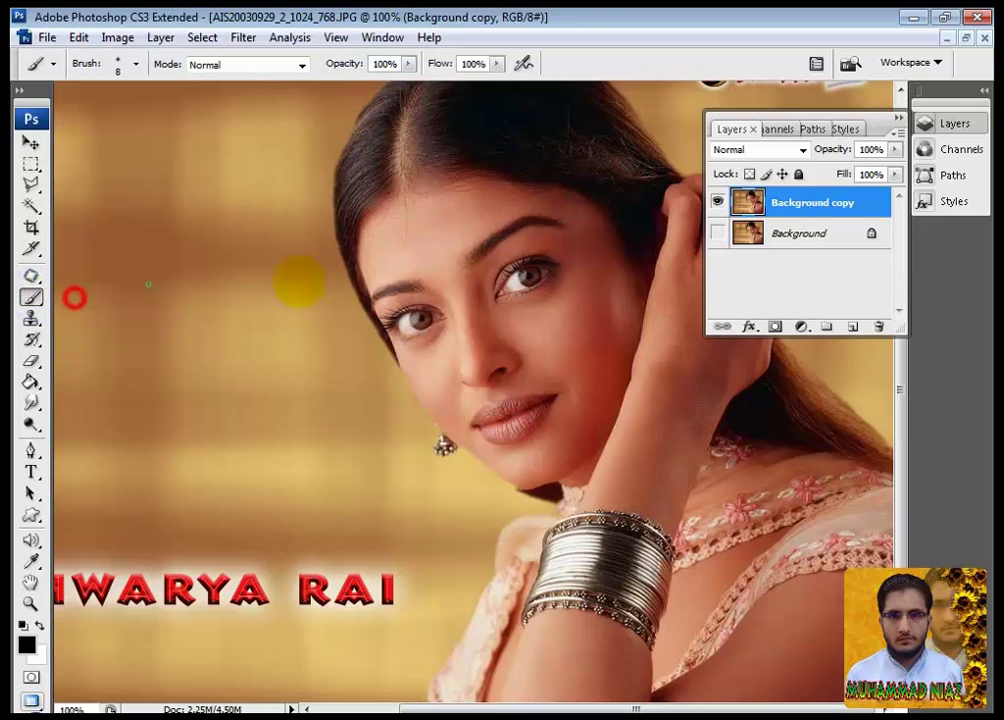
{"action": "left_click", "coordinate": [437, 245]}
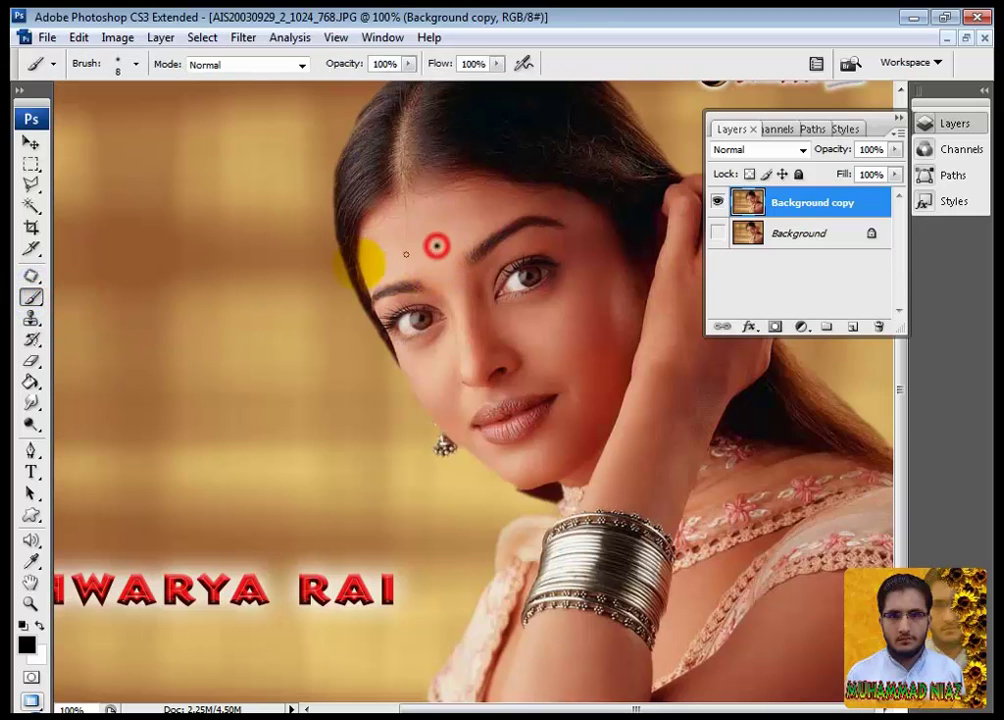
Step: Patch the black dot on the forehead with nearby clean skin using the Patch tool, and clear the selection
{"action": "right_click", "coordinate": [33, 276]}
{"action": "left_click", "coordinate": [74, 311]}
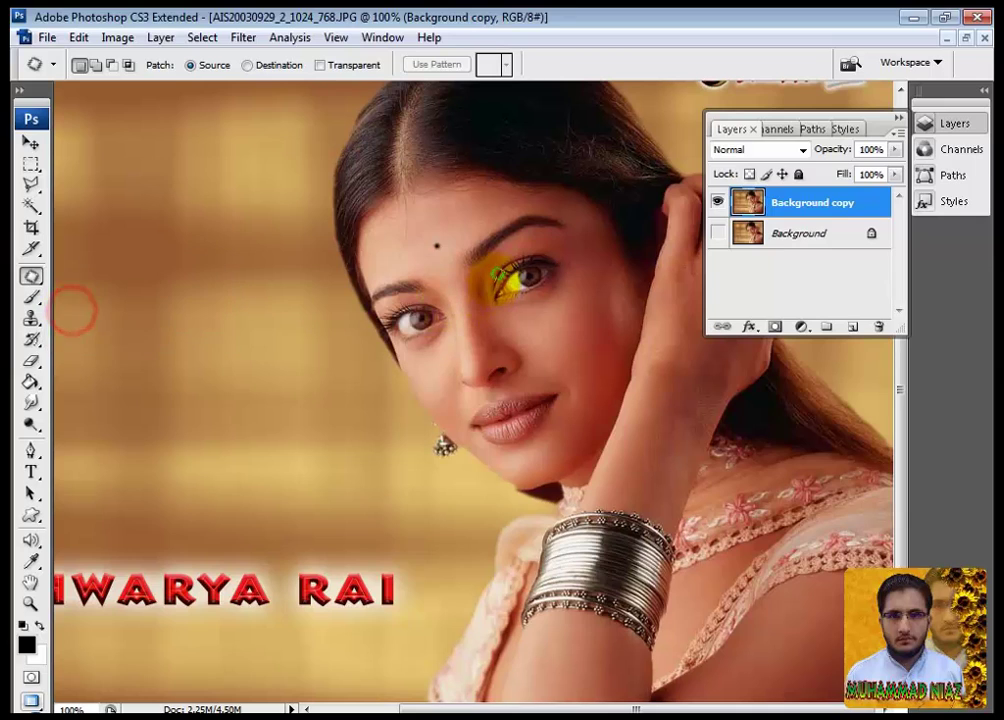
{"action": "left_click_drag", "start_coordinate": [441, 238], "coordinate": [431, 244]}
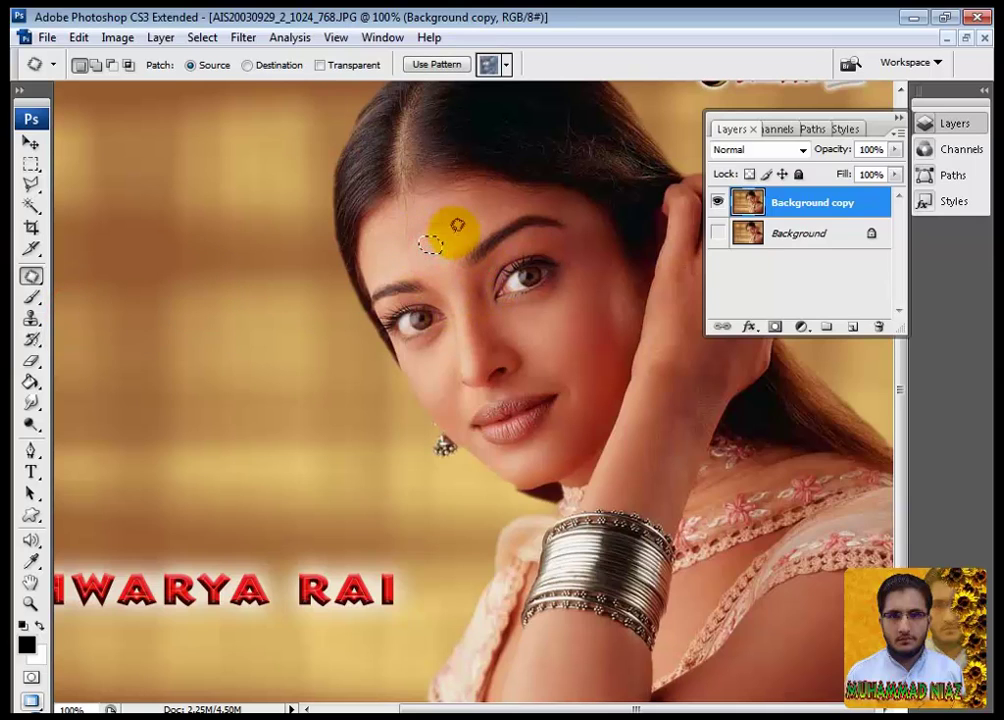
{"action": "left_click", "coordinate": [339, 467]}
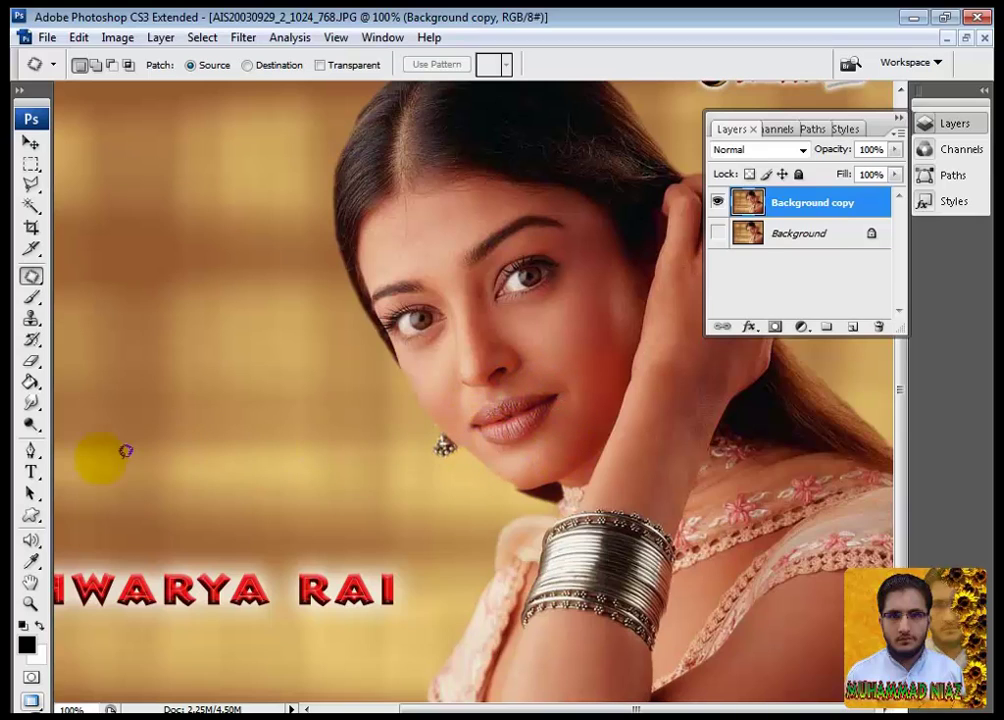
Step: Select both lips by tracing a closed outline around the mouth with the Polygonal Lasso tool
{"action": "left_click", "coordinate": [31, 604]}
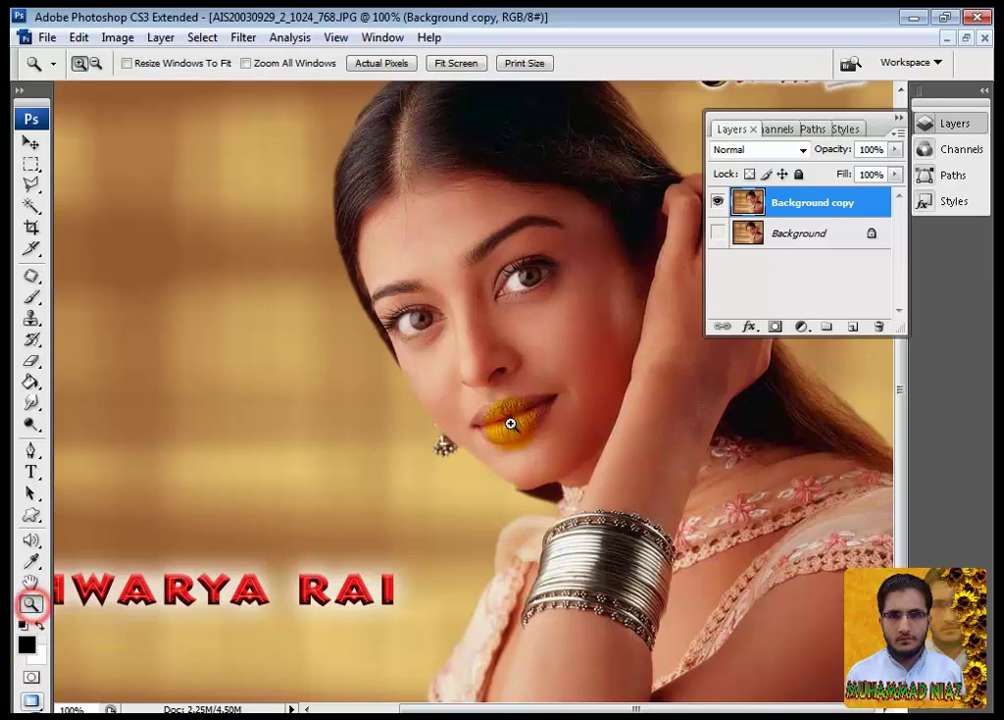
{"action": "left_click_drag", "start_coordinate": [585, 377], "coordinate": [466, 502]}
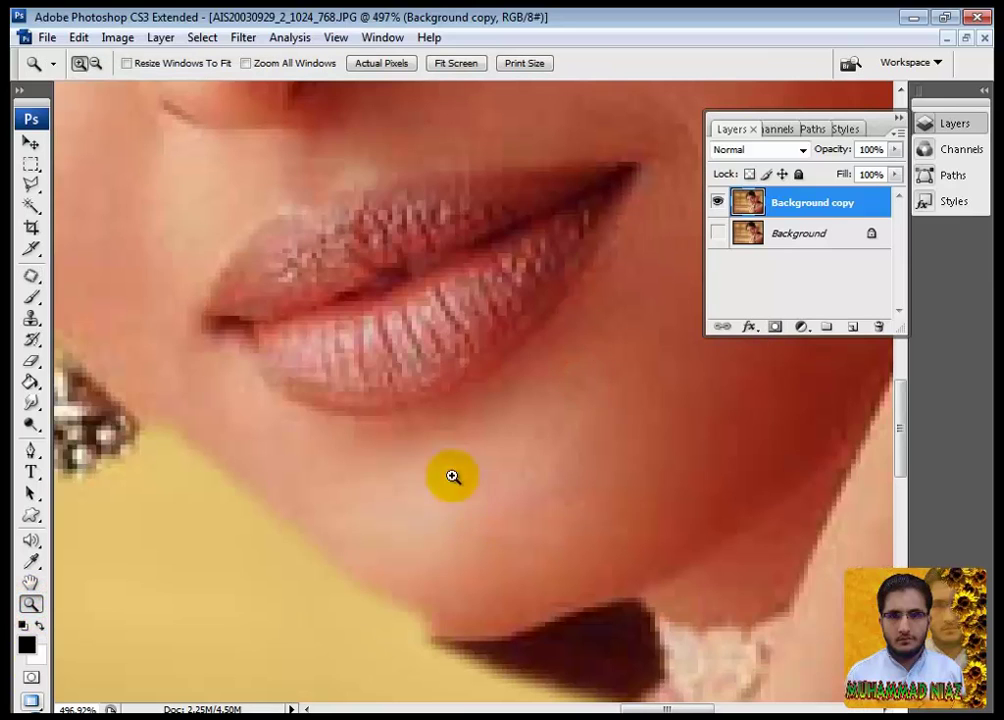
{"action": "left_click", "coordinate": [38, 184]}
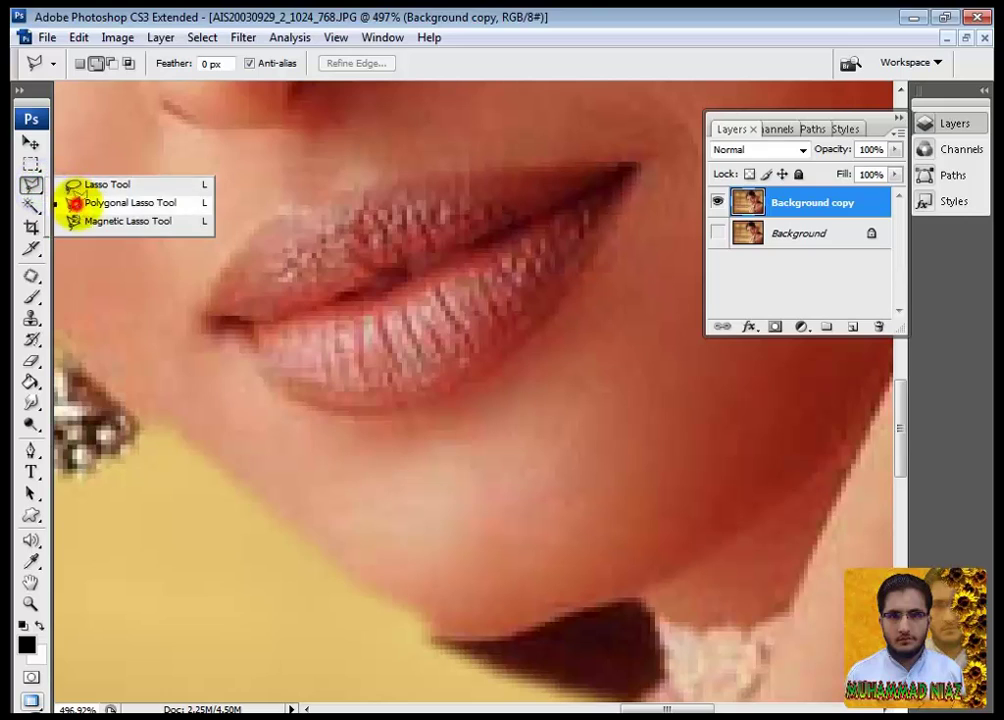
{"action": "left_click", "coordinate": [74, 202]}
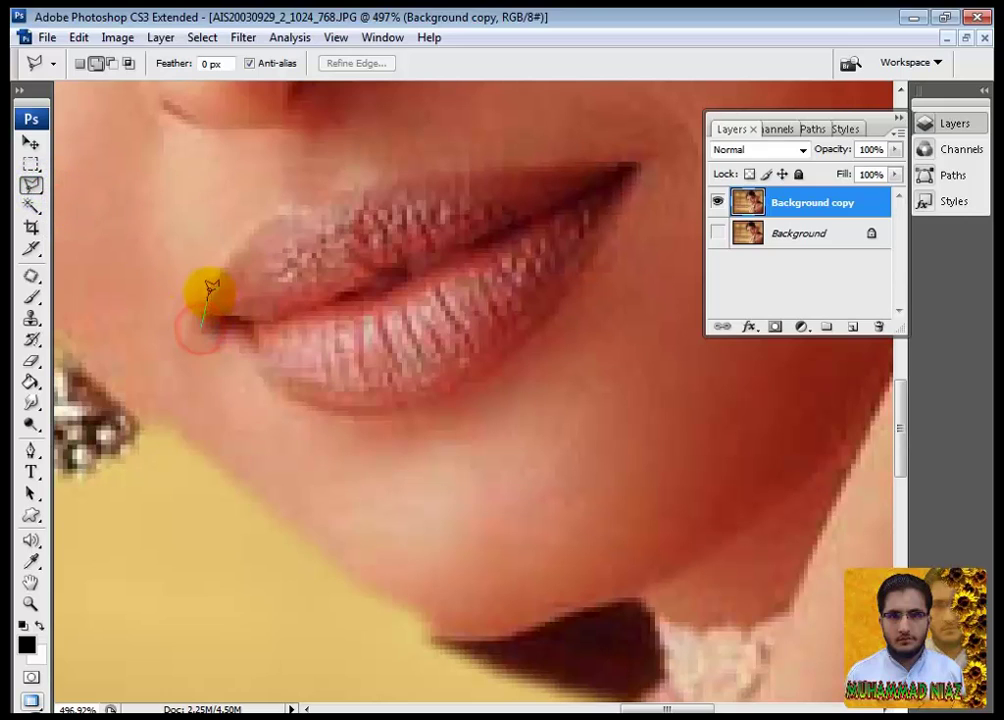
{"action": "left_click", "coordinate": [208, 287]}
{"action": "left_click", "coordinate": [251, 242]}
{"action": "left_click", "coordinate": [287, 220]}
{"action": "left_click", "coordinate": [342, 210]}
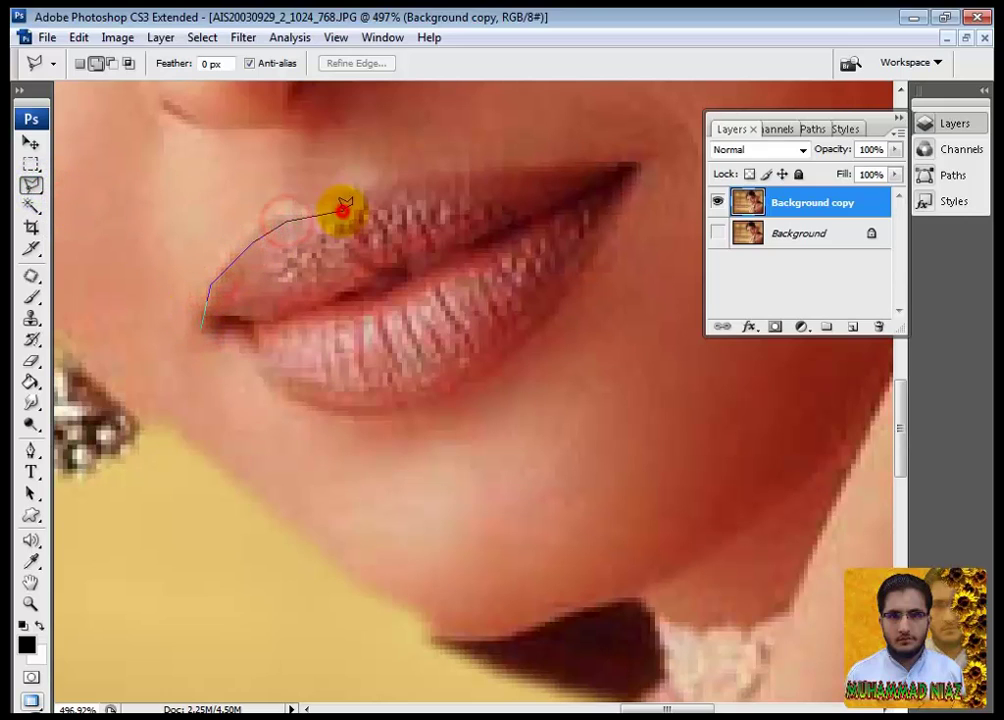
{"action": "left_click", "coordinate": [369, 191]}
{"action": "left_click", "coordinate": [424, 177]}
{"action": "left_click", "coordinate": [554, 166]}
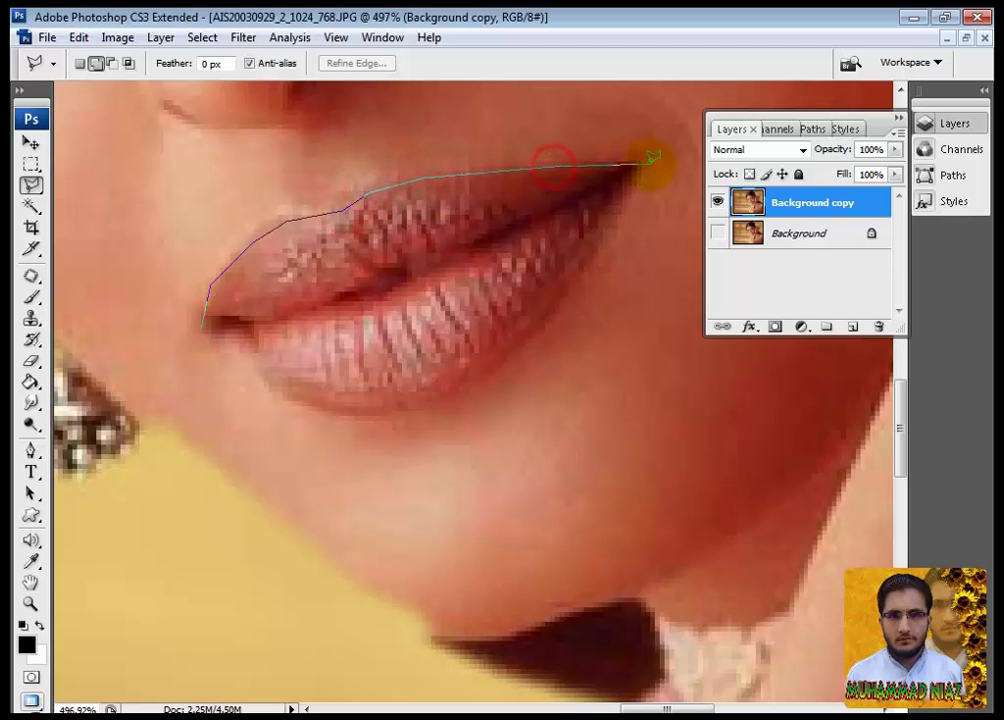
{"action": "left_click", "coordinate": [627, 205]}
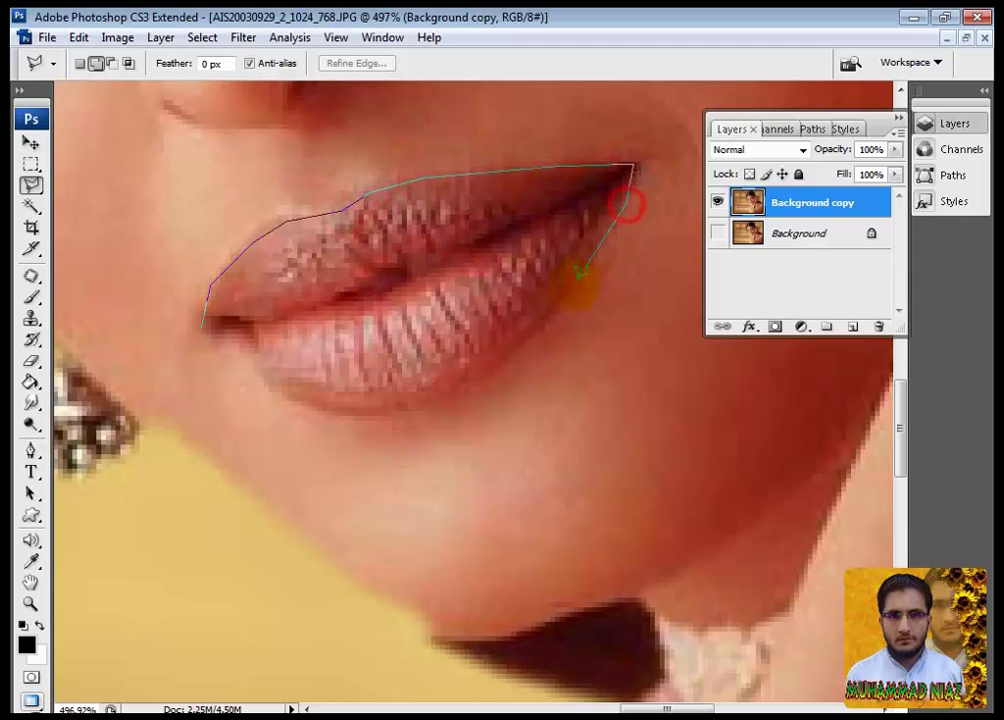
{"action": "left_click", "coordinate": [424, 399]}
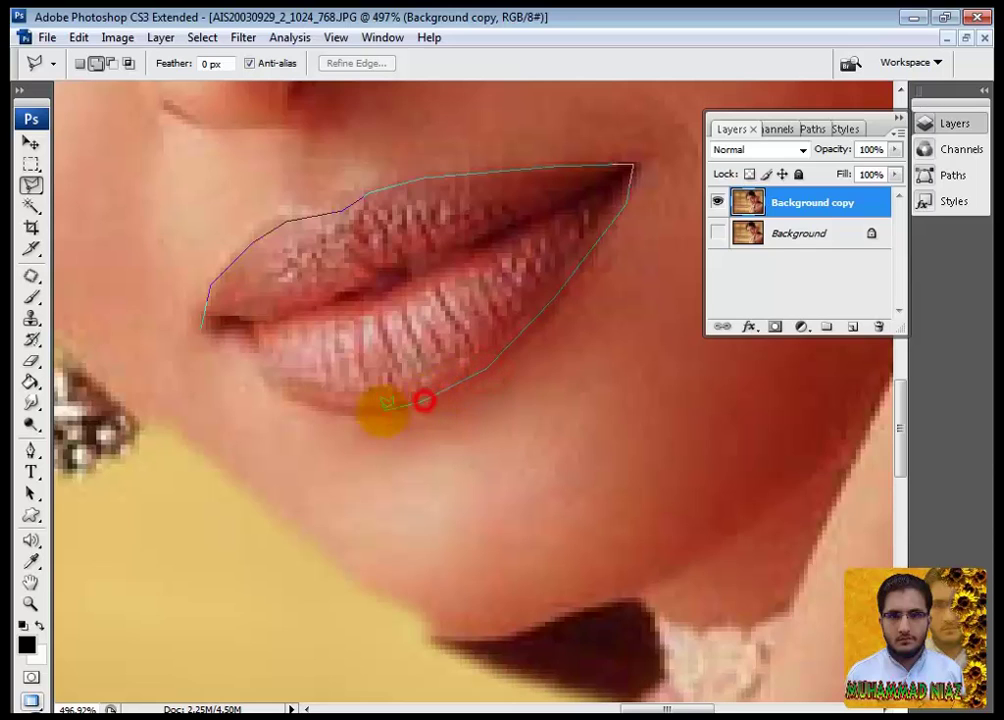
{"action": "left_click", "coordinate": [361, 416]}
{"action": "left_click", "coordinate": [290, 403]}
{"action": "left_click", "coordinate": [246, 361]}
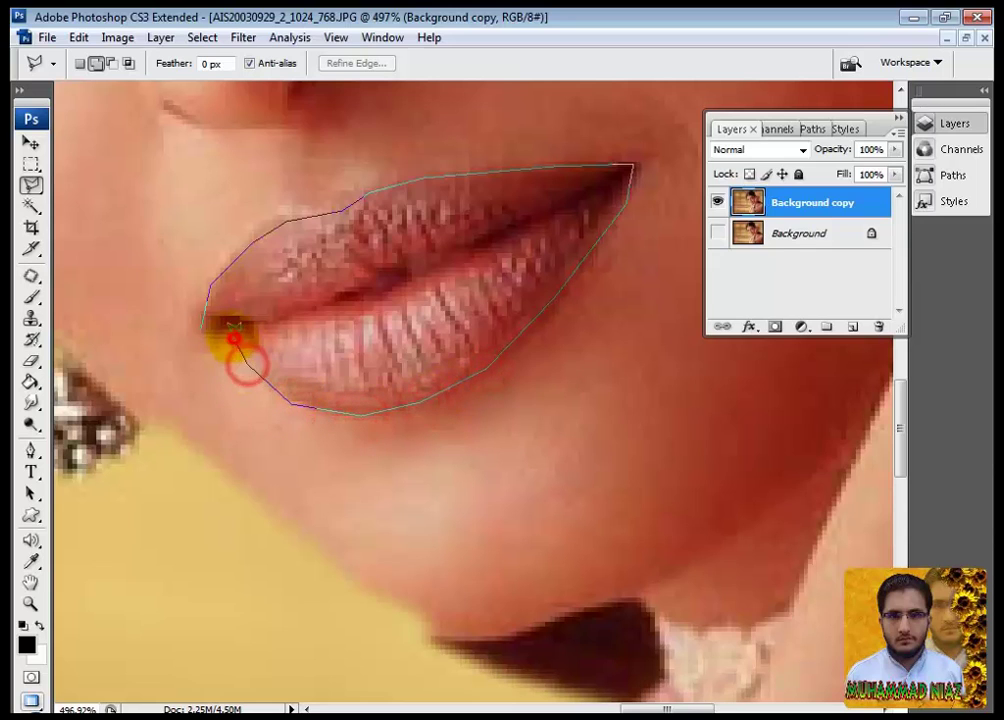
{"action": "left_click", "coordinate": [200, 327]}
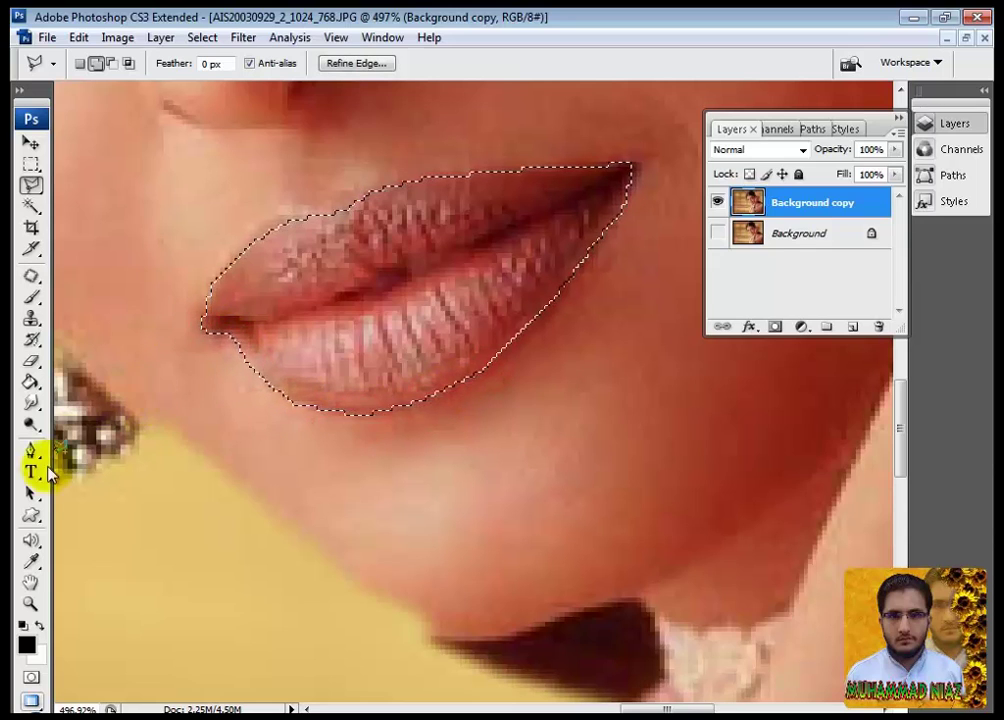
Step: Preview a colorized Hue/Saturation adjustment on the selected lips with hue 216 and saturation 43, and cancel the dialog
{"action": "double_click", "coordinate": [30, 604]}
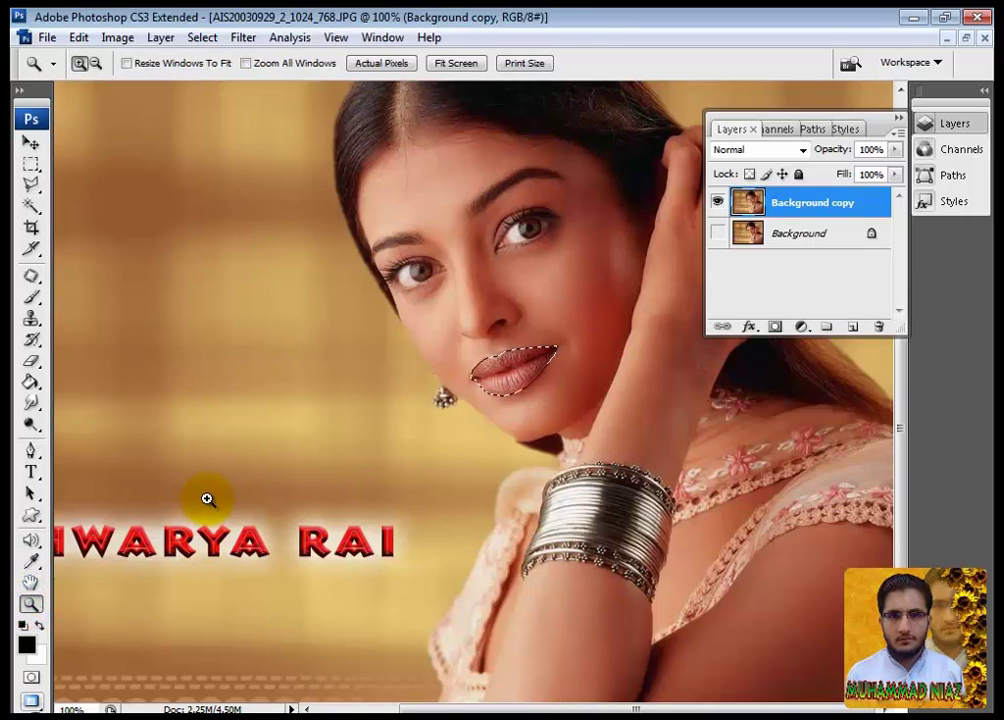
{"action": "left_click", "coordinate": [120, 44]}
{"action": "mouse_move", "coordinate": [231, 83]}
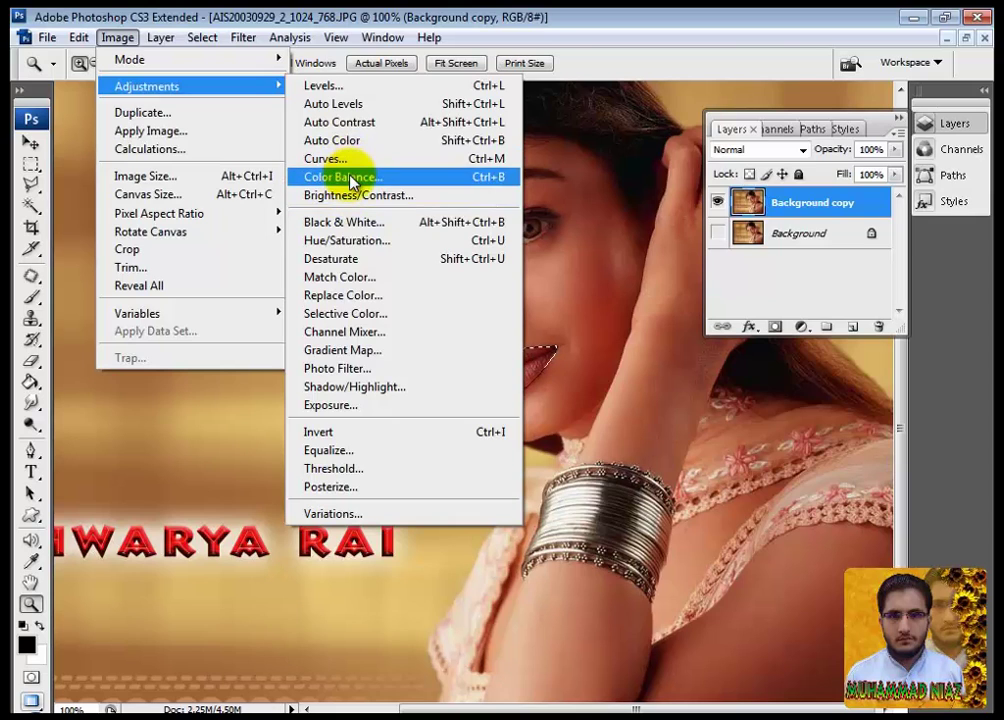
{"action": "left_click", "coordinate": [375, 240]}
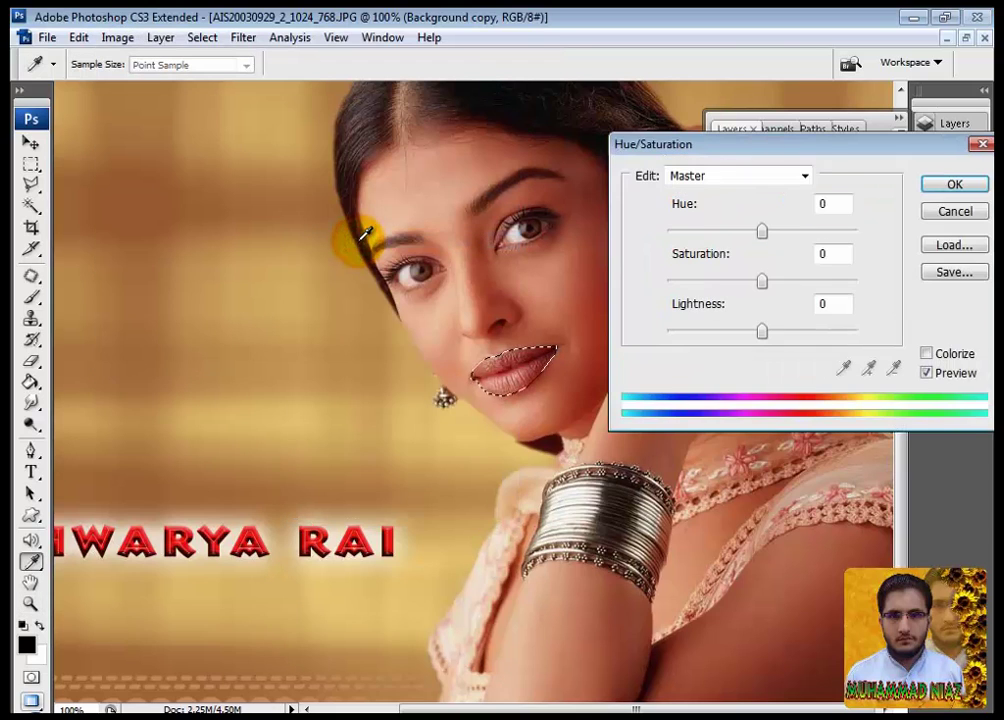
{"action": "left_click", "coordinate": [940, 358]}
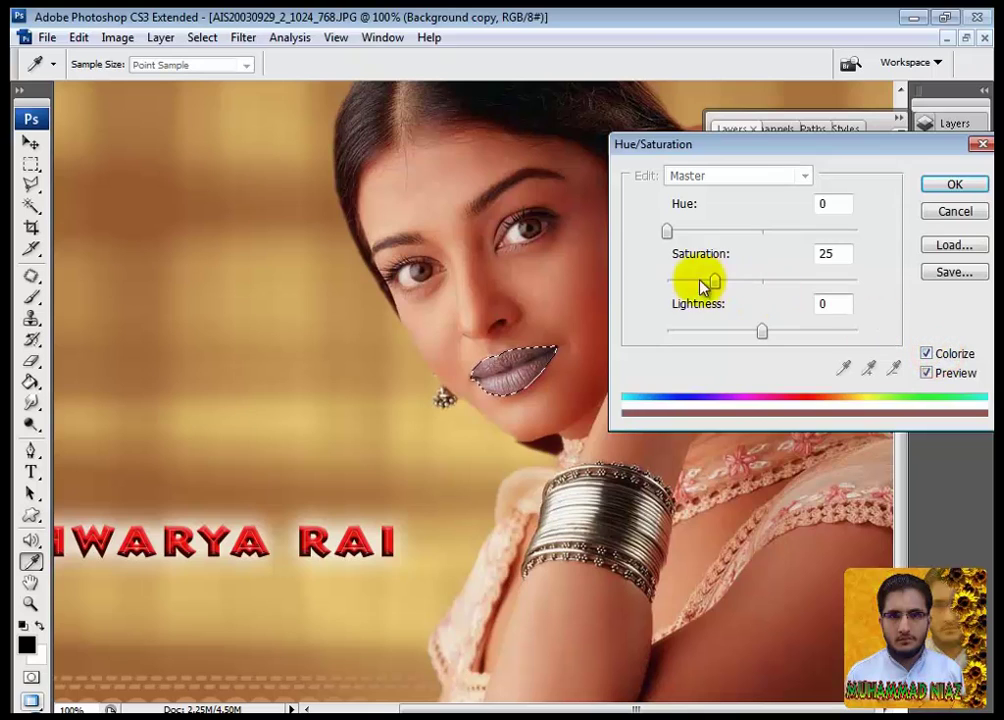
{"action": "left_click", "coordinate": [668, 232]}
{"action": "left_click_drag", "start_coordinate": [668, 232], "coordinate": [784, 239]}
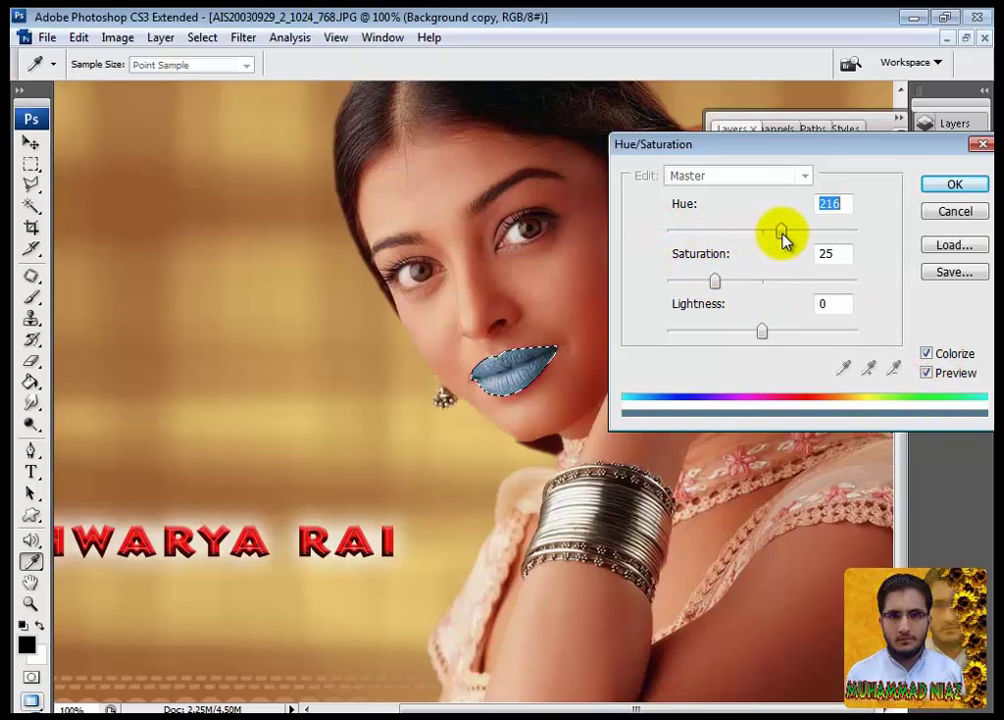
{"action": "mouse_move", "coordinate": [731, 277]}
{"action": "left_mouse_down"}
{"action": "mouse_move", "coordinate": [764, 278]}
{"action": "mouse_move", "coordinate": [706, 282]}
{"action": "mouse_move", "coordinate": [789, 284]}
{"action": "mouse_move", "coordinate": [708, 279]}
{"action": "mouse_move", "coordinate": [750, 283]}
{"action": "left_mouse_up"}
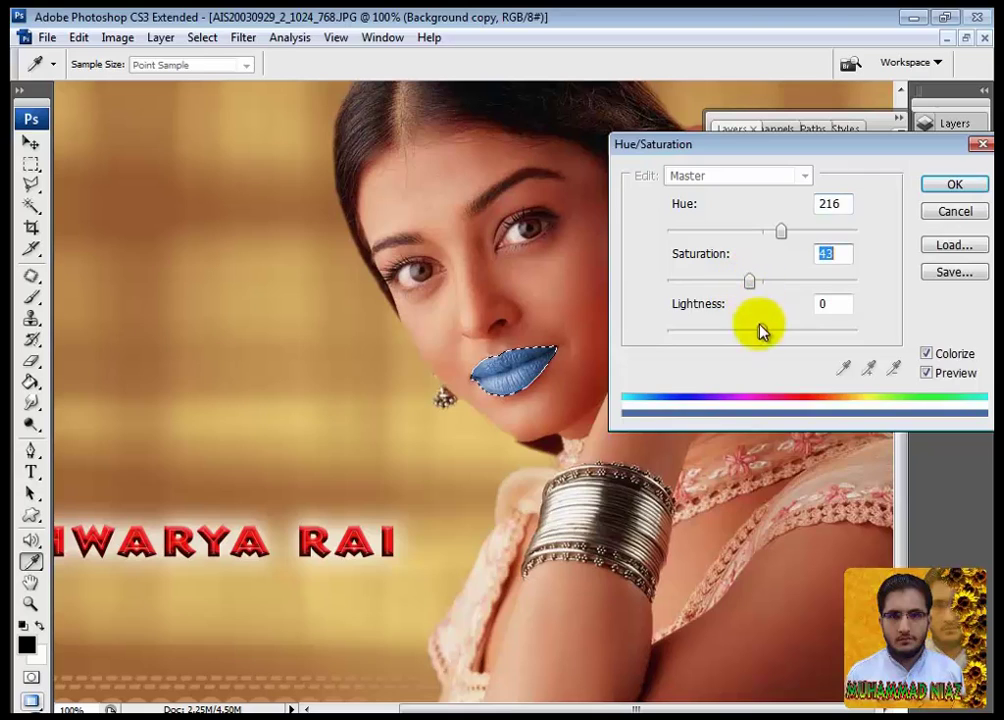
{"action": "mouse_move", "coordinate": [756, 337]}
{"action": "left_mouse_down"}
{"action": "mouse_move", "coordinate": [742, 337]}
{"action": "mouse_move", "coordinate": [766, 338]}
{"action": "mouse_move", "coordinate": [722, 338]}
{"action": "mouse_move", "coordinate": [769, 343]}
{"action": "mouse_move", "coordinate": [749, 341]}
{"action": "left_mouse_up"}
{"action": "left_click", "coordinate": [950, 212]}
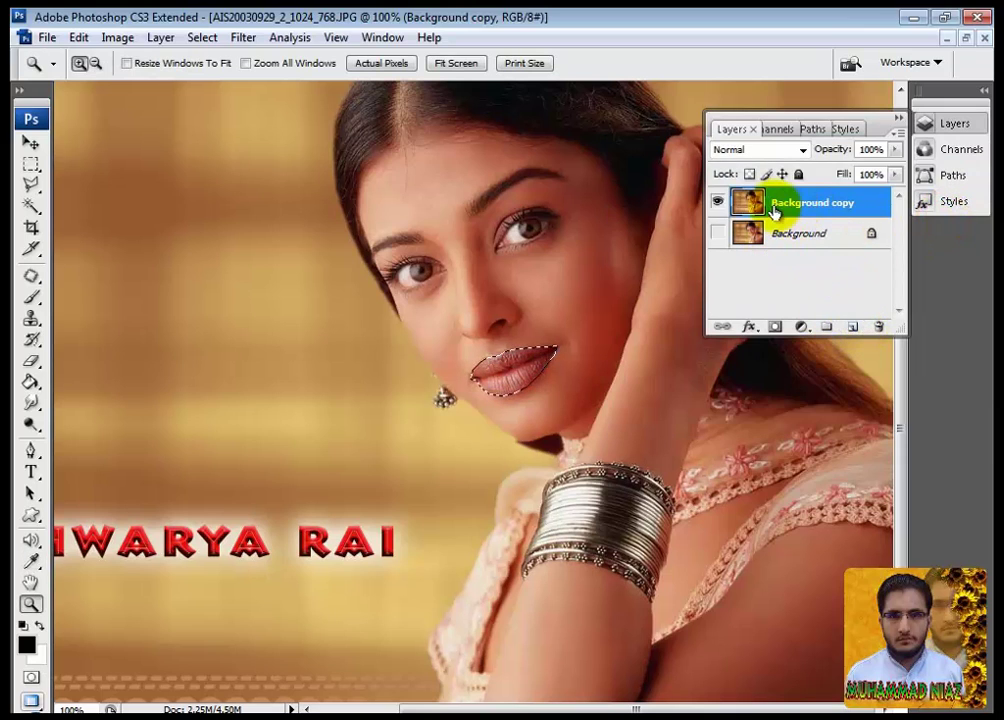
Step: On a new layer, fill the lip selection with bright red #f80000 using the Paint Bucket tool, and clear the selection
{"action": "left_click", "coordinate": [855, 327]}
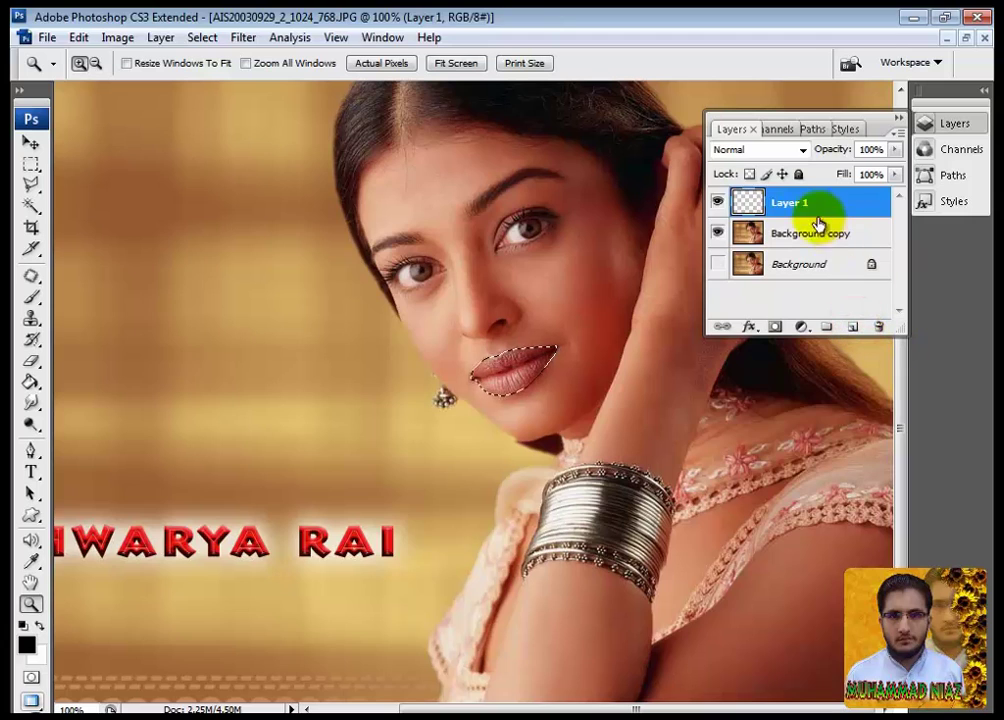
{"action": "left_click", "coordinate": [26, 644]}
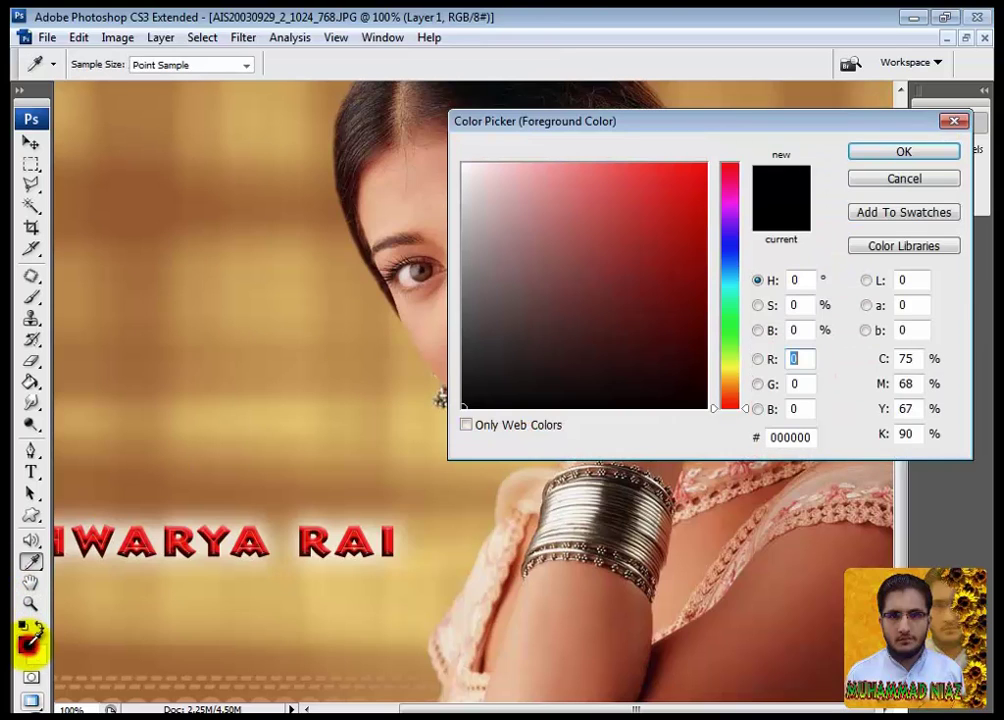
{"action": "left_click_drag", "start_coordinate": [634, 247], "coordinate": [712, 170]}
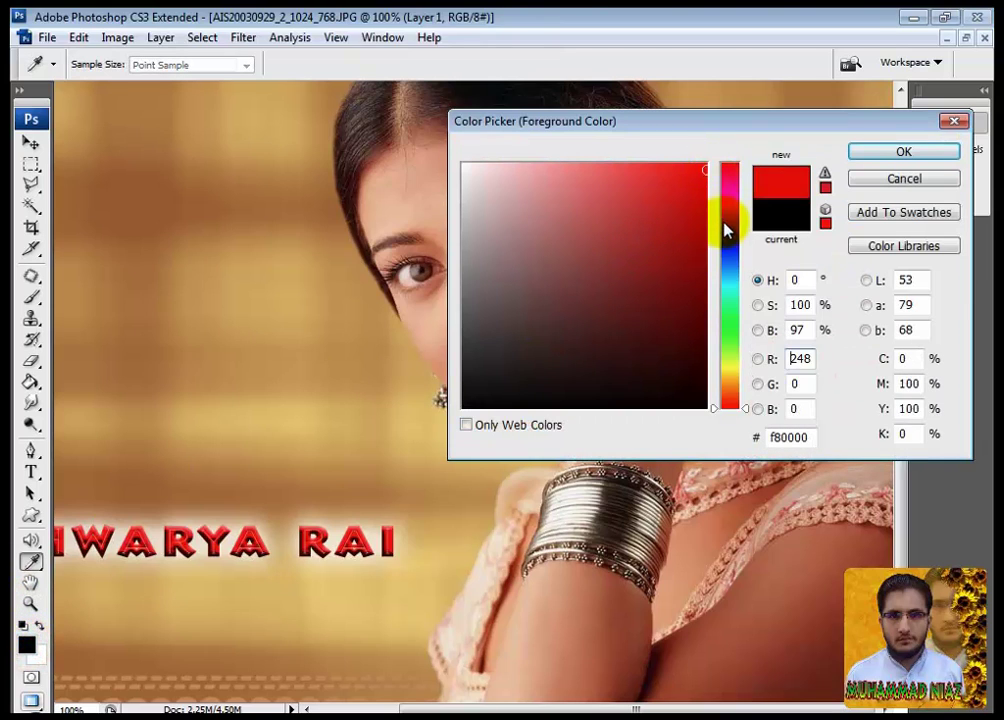
{"action": "left_click", "coordinate": [919, 158]}
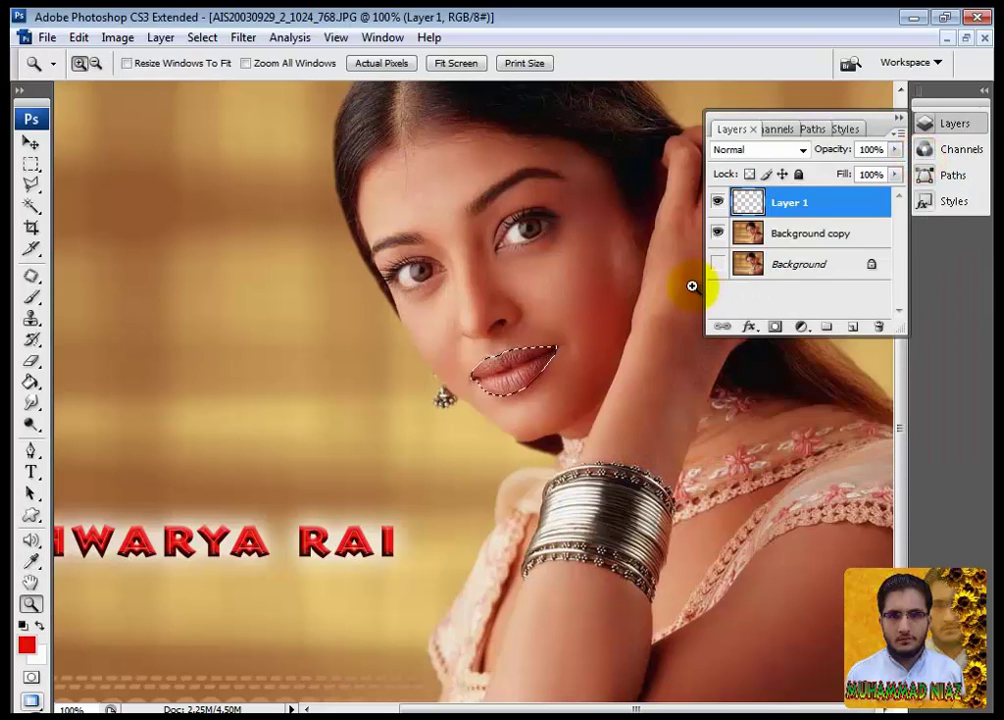
{"action": "left_click_drag", "start_coordinate": [26, 386], "coordinate": [99, 400]}
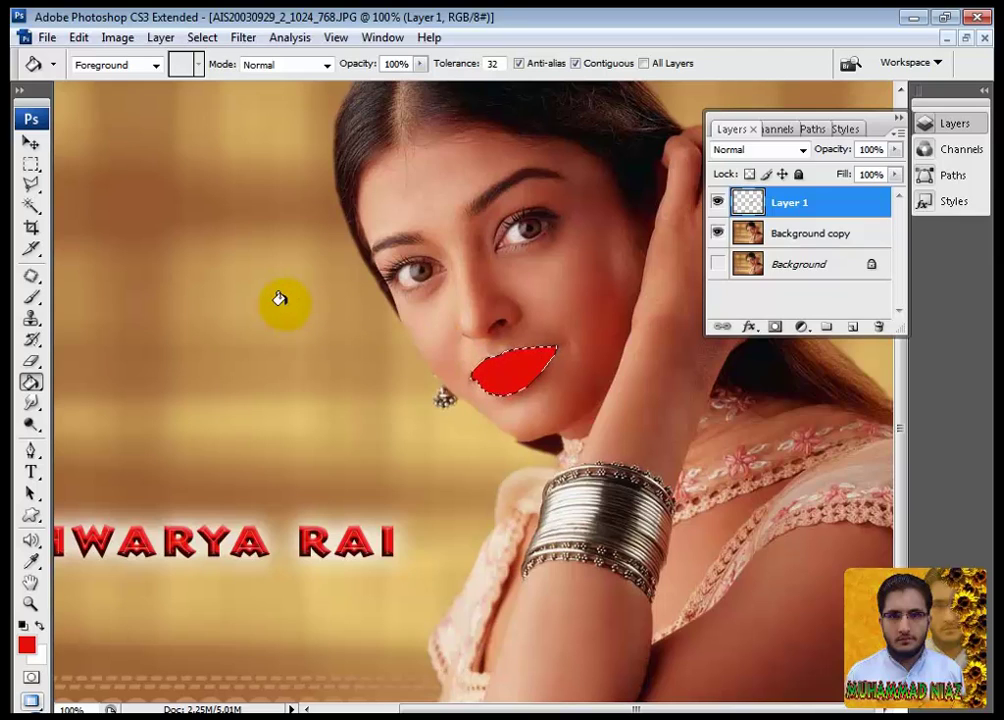
{"action": "key", "text": "ctrl+d"}
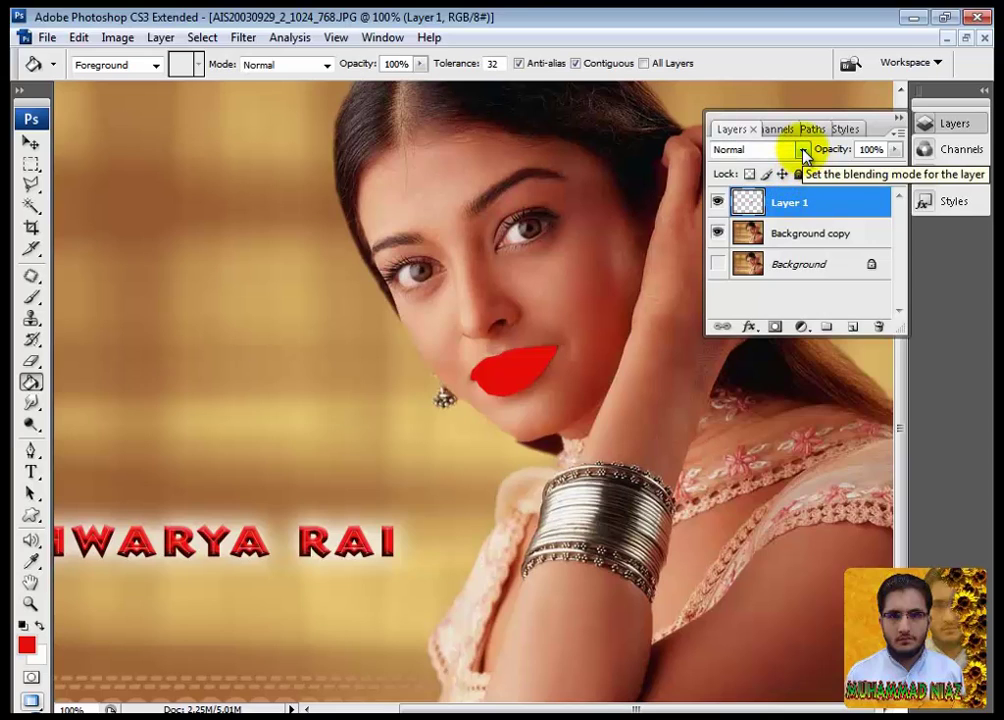
Step: Toggle the visibility of the red lip layer to compare the fill with the original lips
{"action": "left_click", "coordinate": [717, 202]}
{"action": "left_click", "coordinate": [717, 202]}
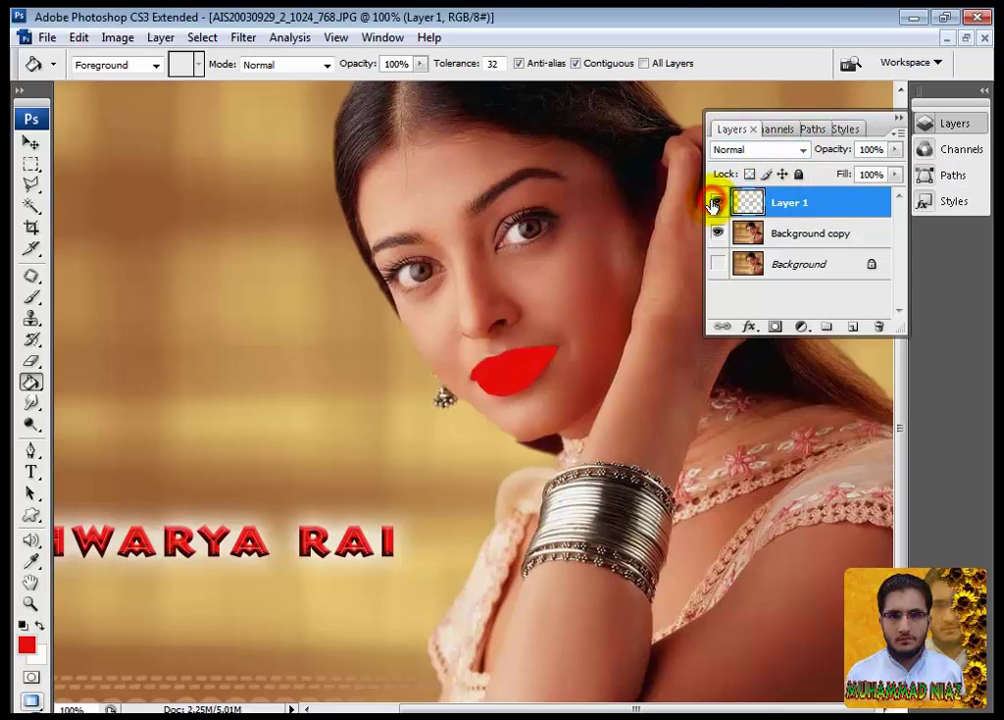
{"action": "left_click", "coordinate": [716, 203]}
{"action": "left_click", "coordinate": [716, 203]}
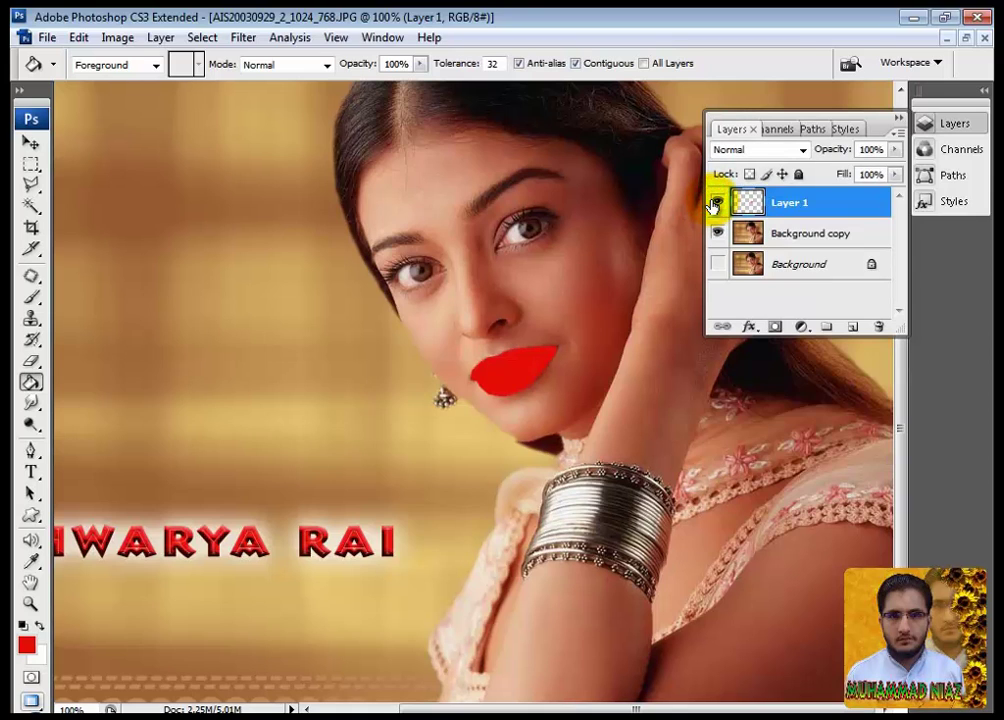
Step: Cycle the red lip layer through the available blending modes and set it to Color Burn
{"action": "left_click", "coordinate": [800, 152]}
{"action": "left_click", "coordinate": [800, 152]}
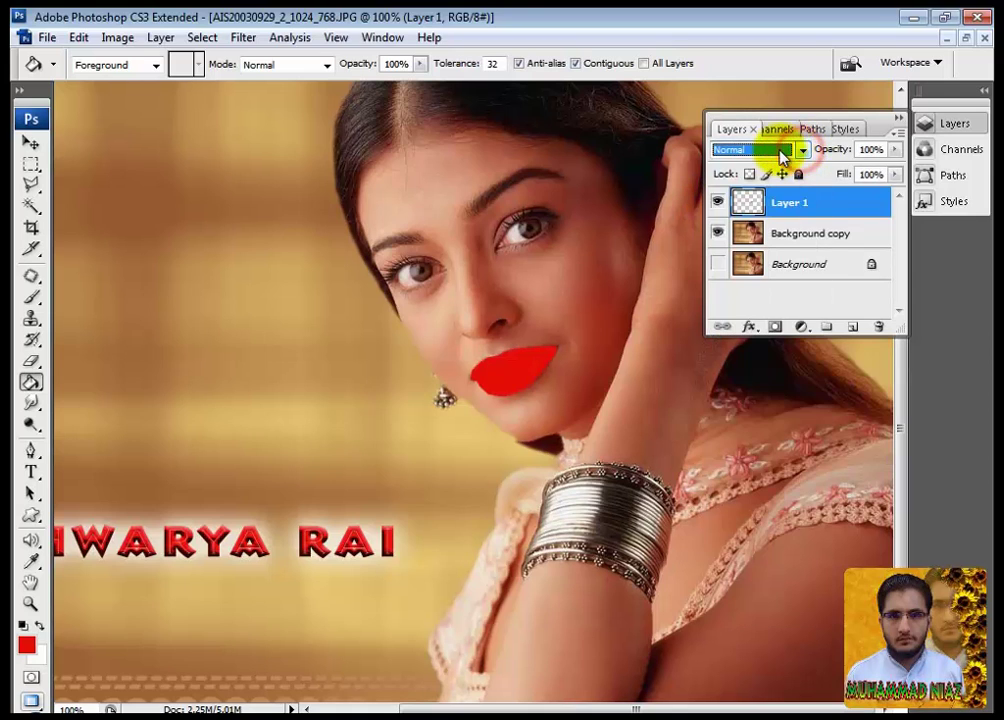
{"action": "left_click", "coordinate": [800, 152]}
{"action": "left_click", "coordinate": [800, 152]}
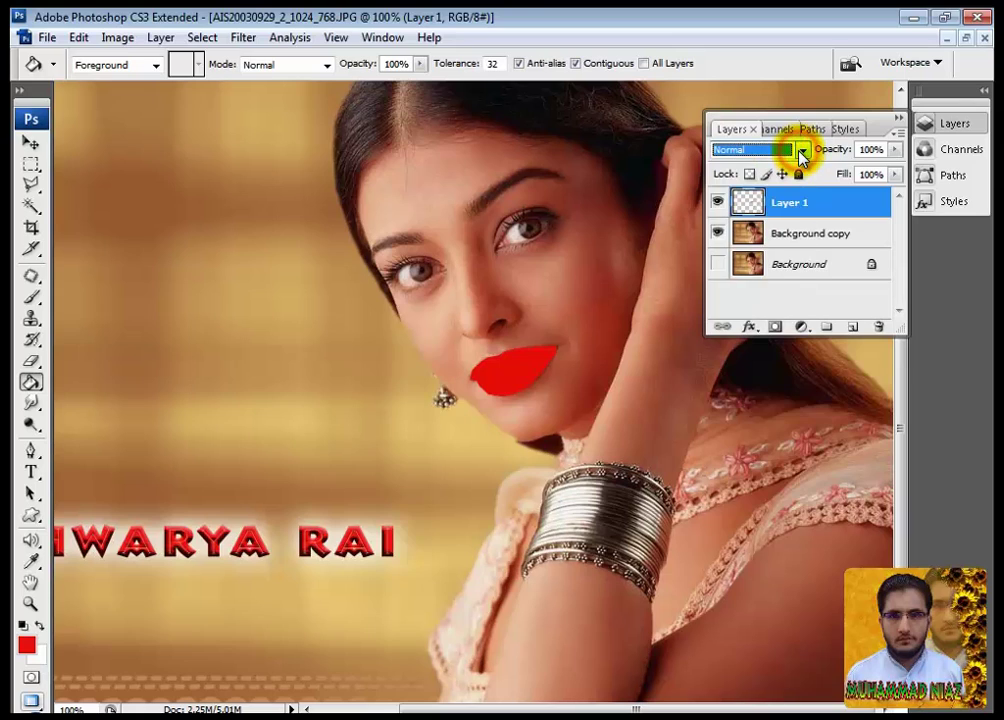
{"action": "key", "text": "Down"}
{"action": "key", "text": "Down"}
{"action": "key", "text": "Down"}
{"action": "key", "text": "Down"}
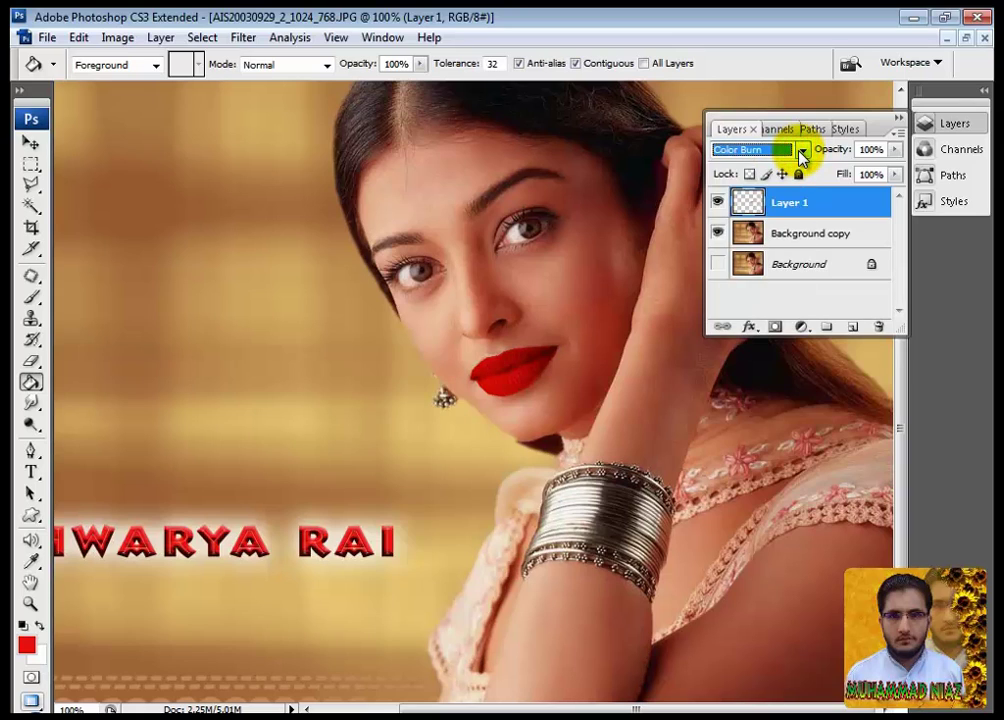
{"action": "key", "text": "Down"}
{"action": "key", "text": "Down"}
{"action": "key", "text": "Down"}
{"action": "key", "text": "Down"}
{"action": "key", "text": "Down"}
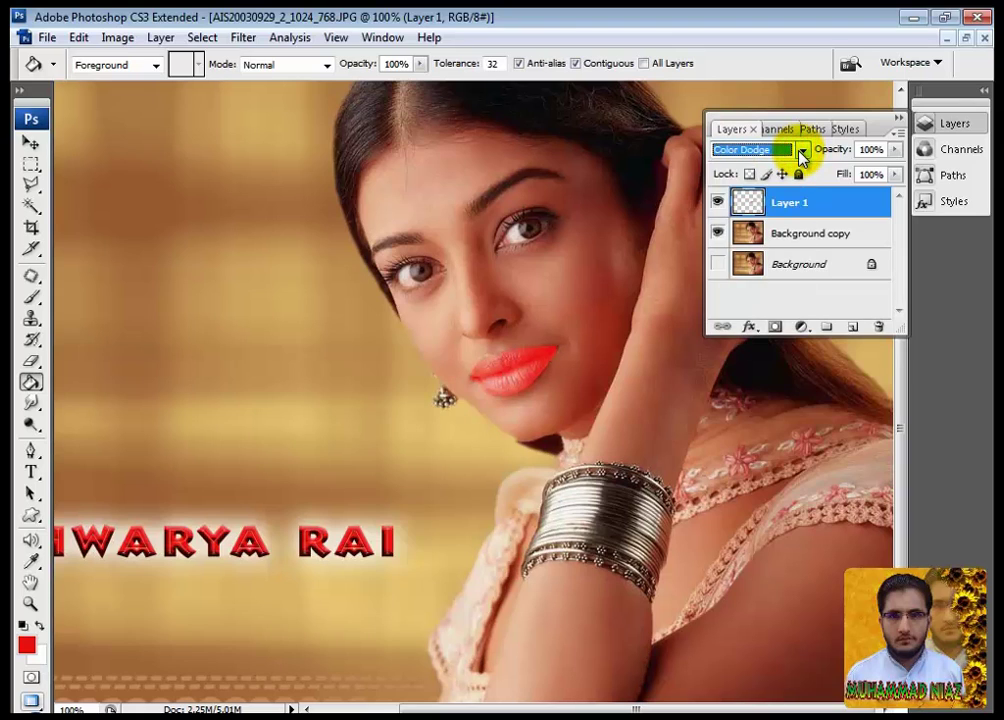
{"action": "key", "text": "Down"}
{"action": "key", "text": "Down"}
{"action": "key", "text": "Down"}
{"action": "key", "text": "Down"}
{"action": "key", "text": "Down"}
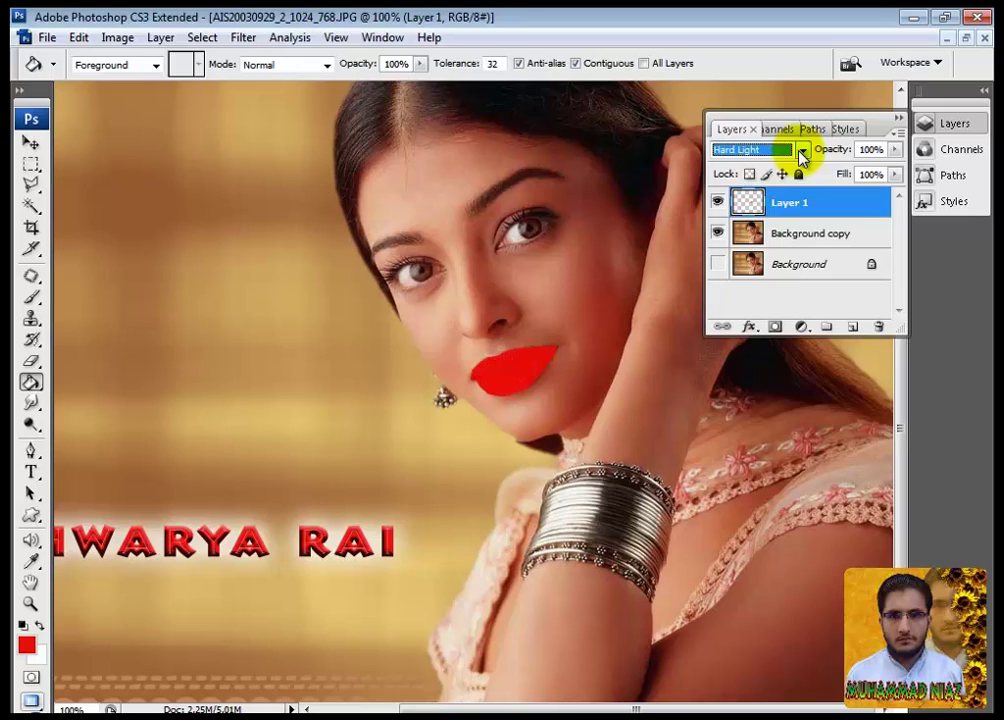
{"action": "key", "text": "Down"}
{"action": "key", "text": "Down"}
{"action": "key", "text": "Down"}
{"action": "key", "text": "Down"}
{"action": "key", "text": "Down"}
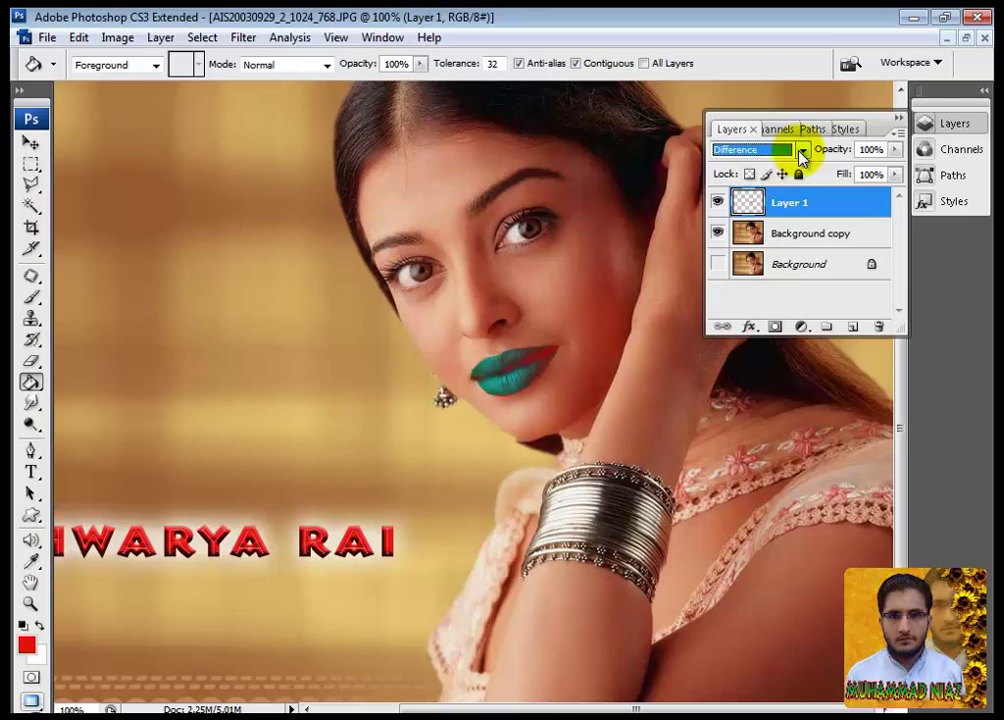
{"action": "key", "text": "Down"}
{"action": "key", "text": "Down"}
{"action": "key", "text": "Down"}
{"action": "key", "text": "Down"}
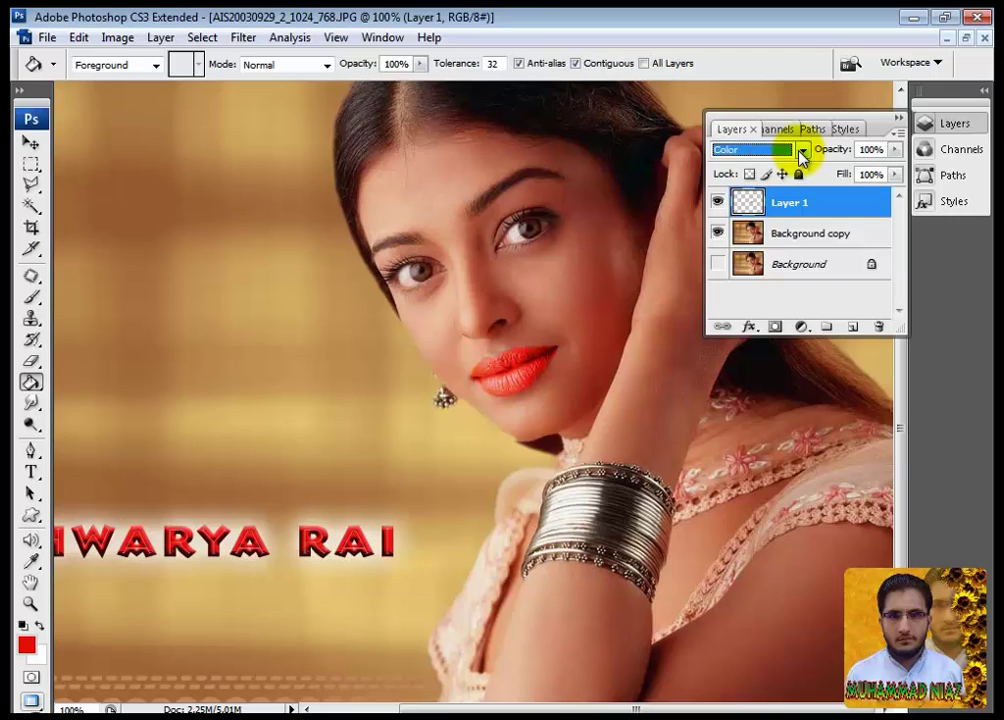
{"action": "key", "text": "Down"}
{"action": "key", "text": "Up"}
{"action": "key", "text": "Up"}
{"action": "key", "text": "Up"}
{"action": "key", "text": "Up"}
{"action": "key", "text": "Up"}
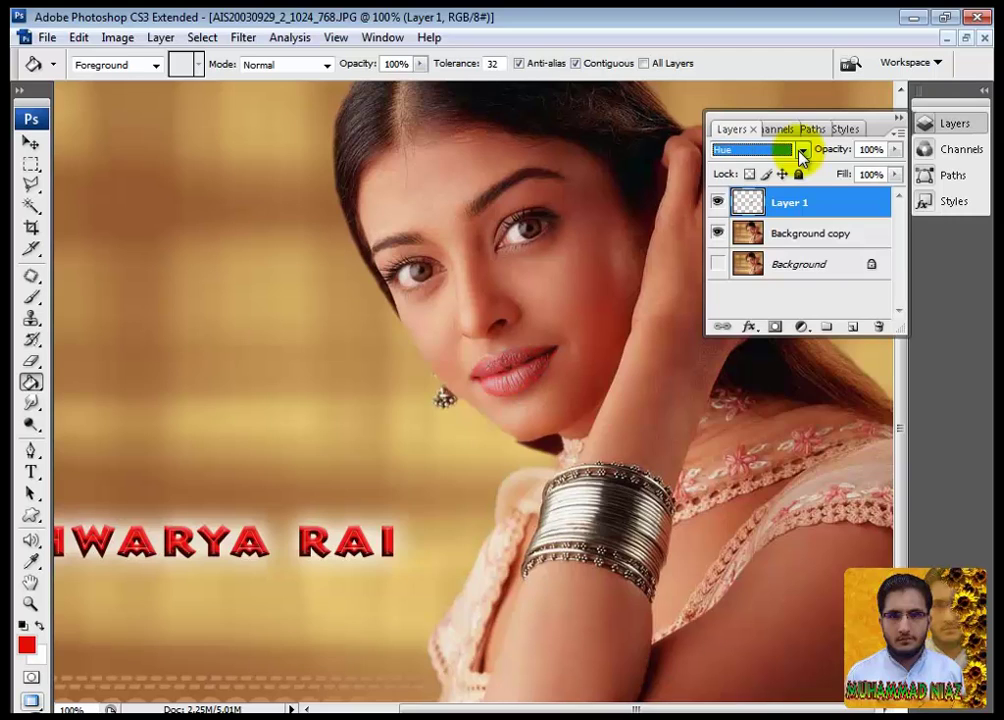
{"action": "key", "text": "Up"}
{"action": "key", "text": "Up"}
{"action": "key", "text": "Up"}
{"action": "key", "text": "Up"}
{"action": "key", "text": "Up"}
{"action": "key", "text": "Up"}
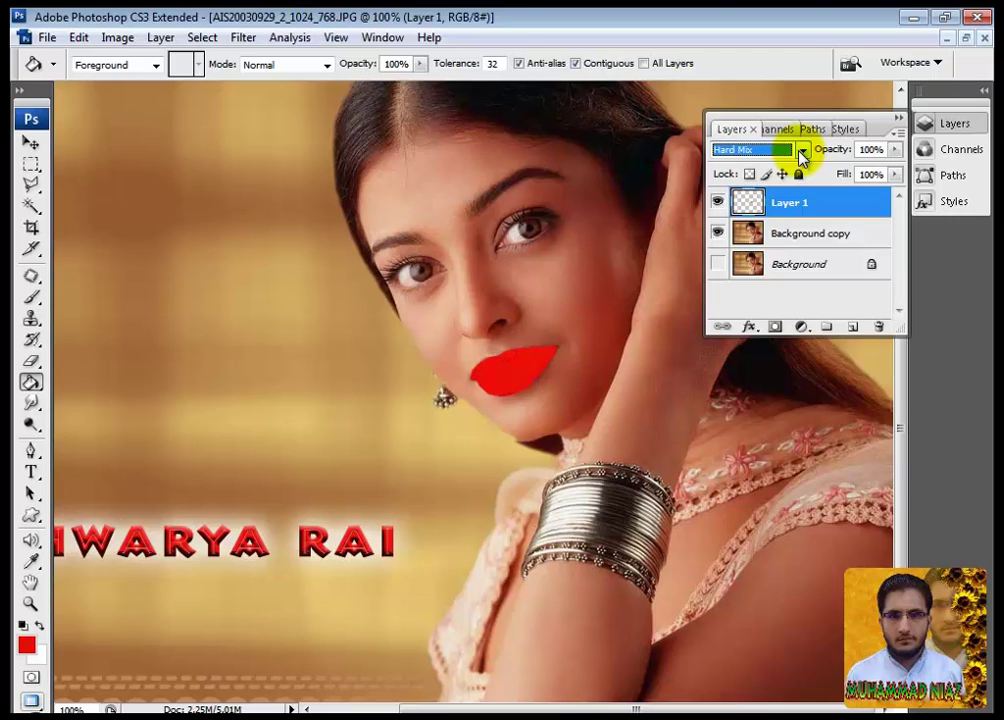
{"action": "key", "text": "Up"}
{"action": "key", "text": "Up"}
{"action": "key", "text": "Up"}
{"action": "key", "text": "Up"}
{"action": "key", "text": "Up"}
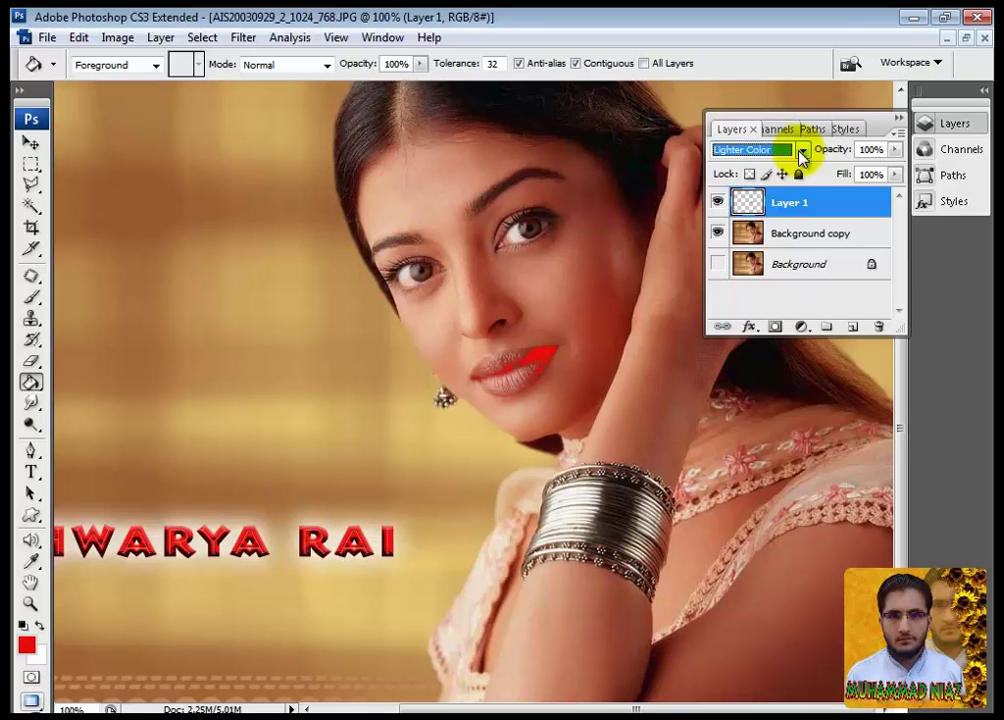
{"action": "key", "text": "Up"}
{"action": "key", "text": "Up"}
{"action": "key", "text": "Up"}
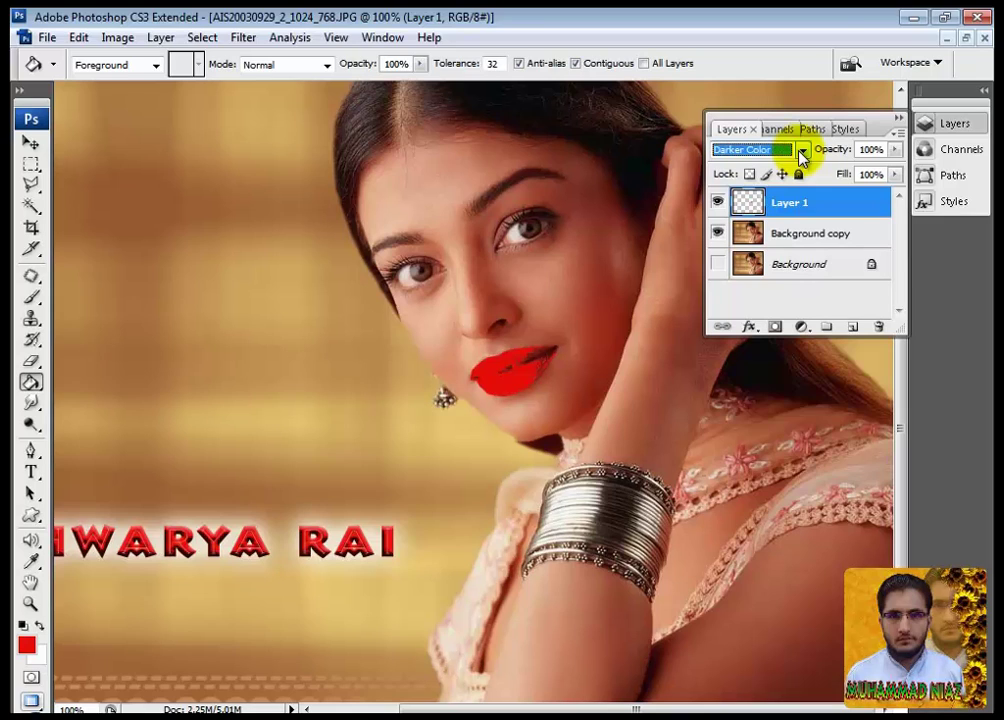
{"action": "key", "text": "Up"}
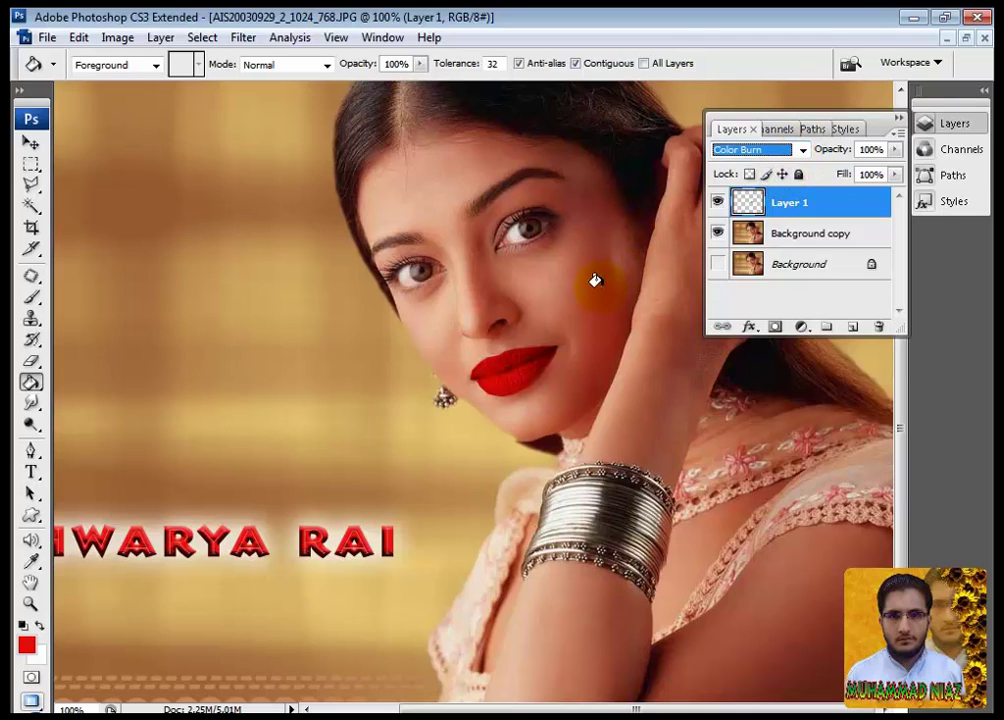
Step: Reduce the red lip layer's opacity to 64% and merge it down into the Background copy layer
{"action": "left_click", "coordinate": [897, 150]}
{"action": "left_click_drag", "start_coordinate": [892, 152], "coordinate": [856, 176]}
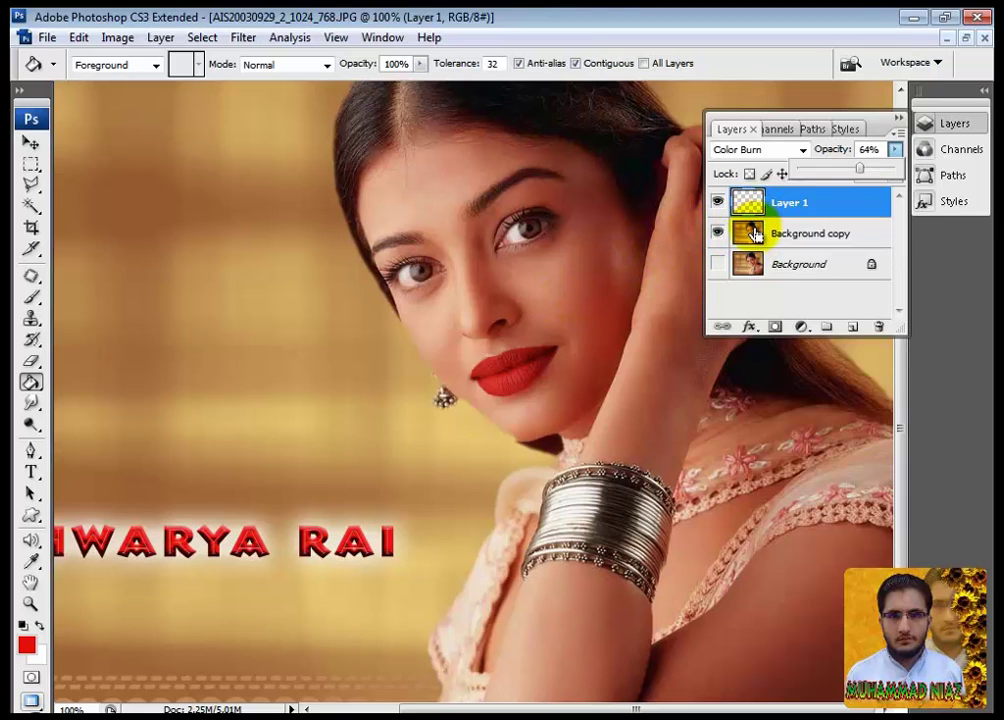
{"action": "key", "text": "ctrl+e"}
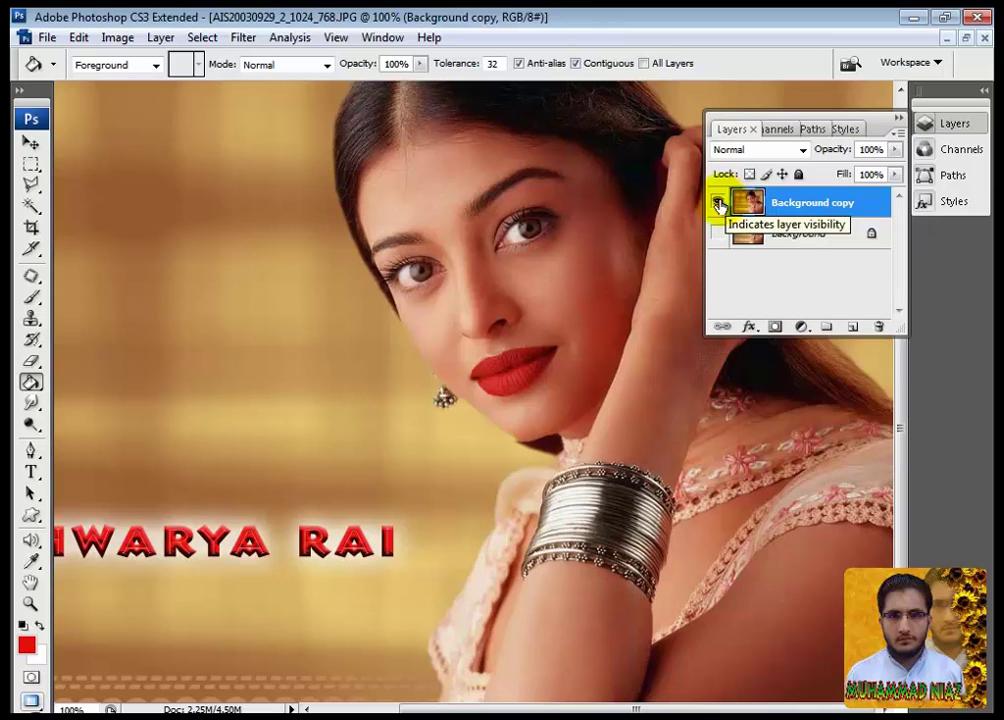
{"action": "left_click", "coordinate": [895, 132]}
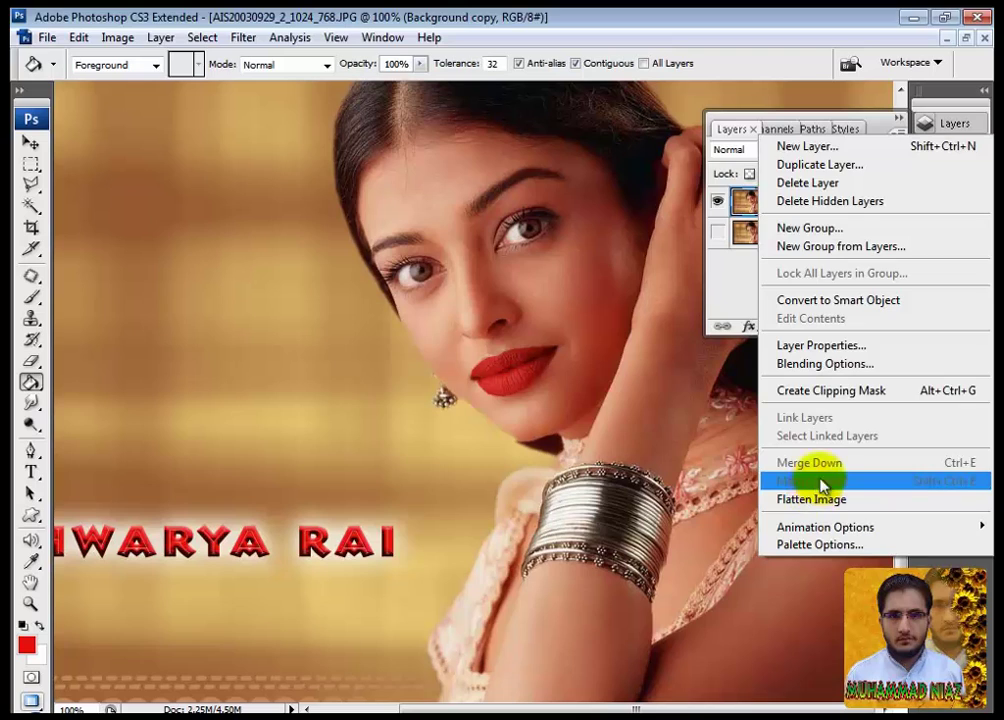
{"action": "left_click", "coordinate": [901, 118]}
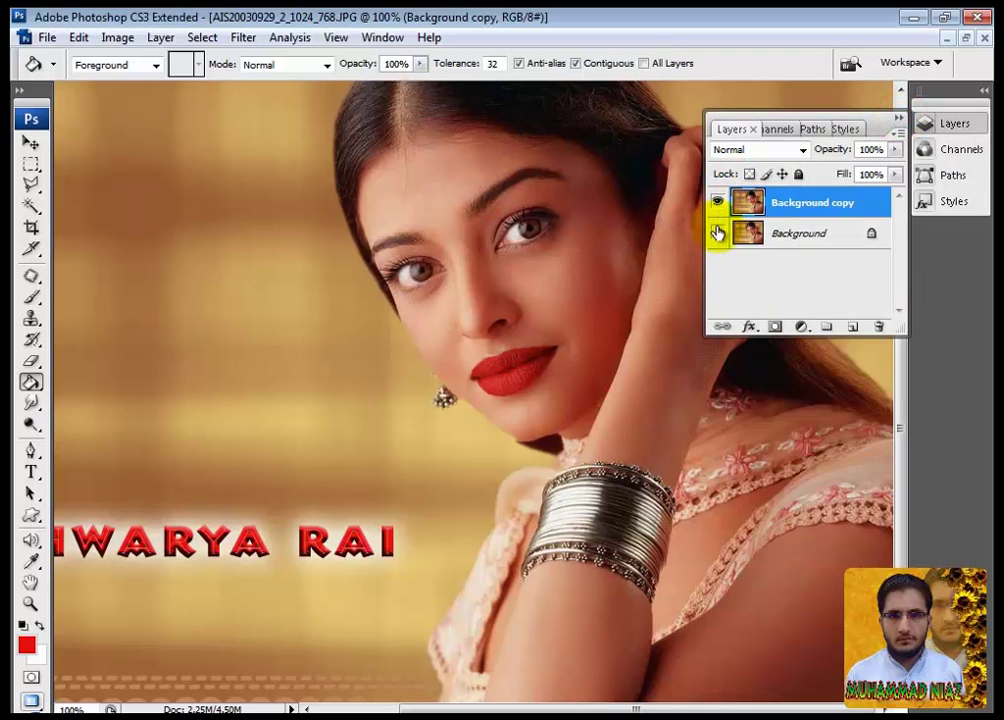
{"action": "left_click", "coordinate": [716, 232]}
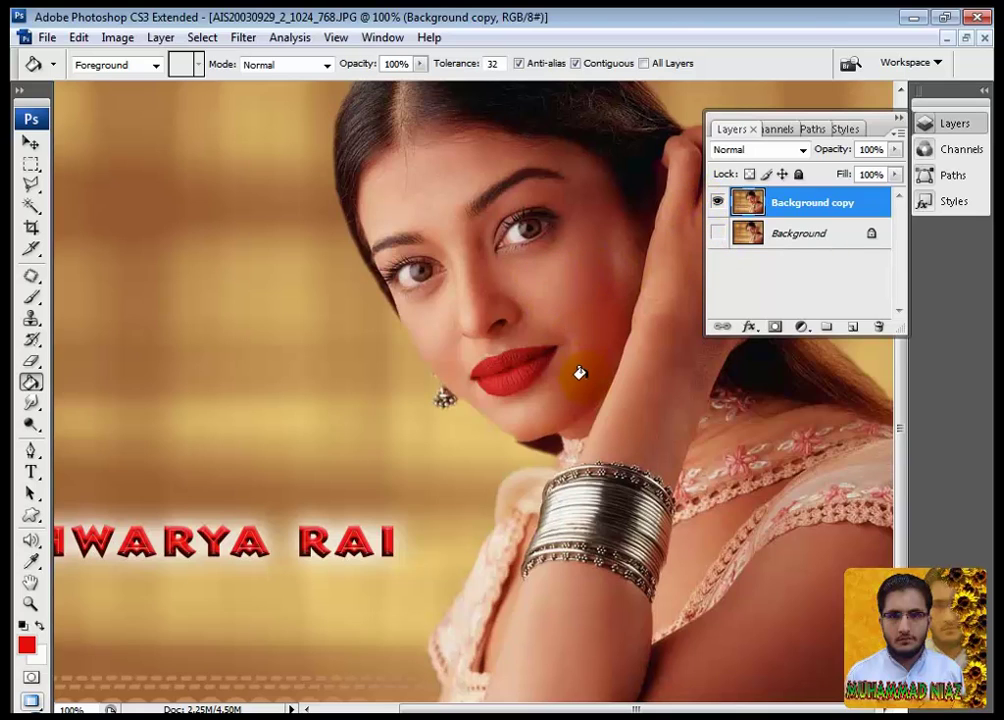
{"action": "left_click", "coordinate": [533, 224]}
{"action": "left_click_drag", "start_coordinate": [432, 152], "coordinate": [349, 399]}
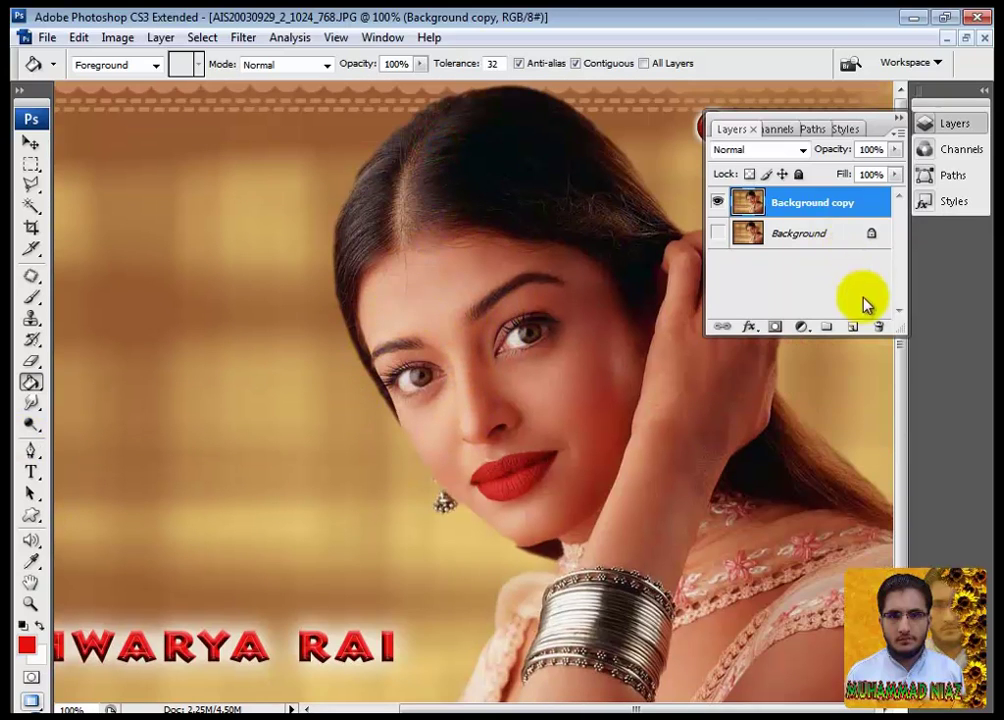
Step: Add a new layer above Background copy and sample the forehead's skin tone as the foreground colour
{"action": "left_click", "coordinate": [854, 327]}
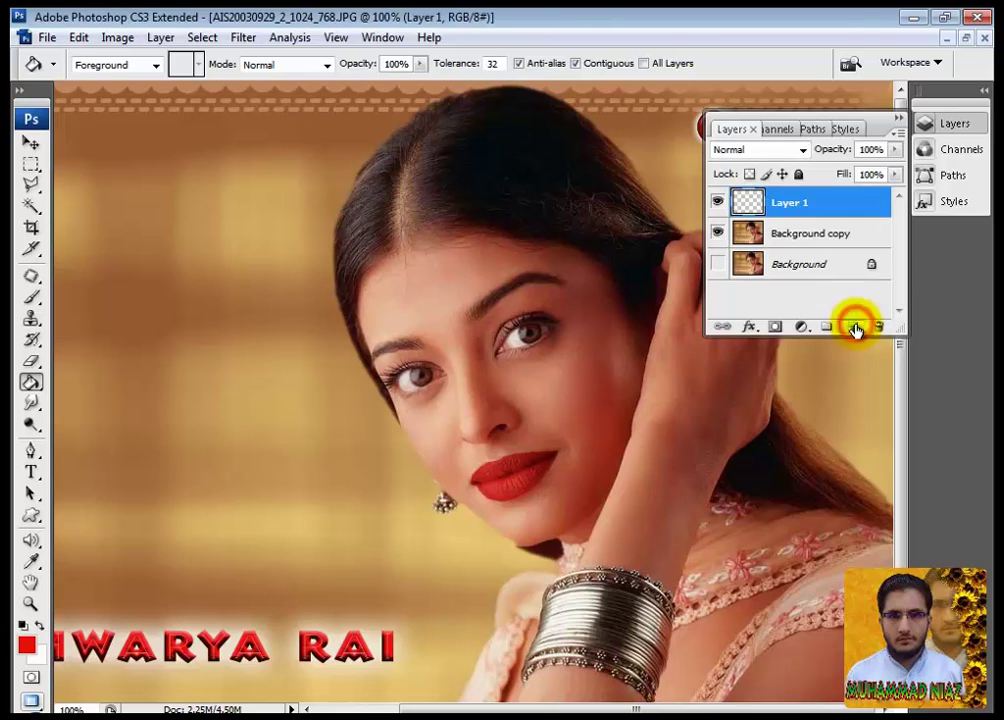
{"action": "left_click", "coordinate": [31, 297]}
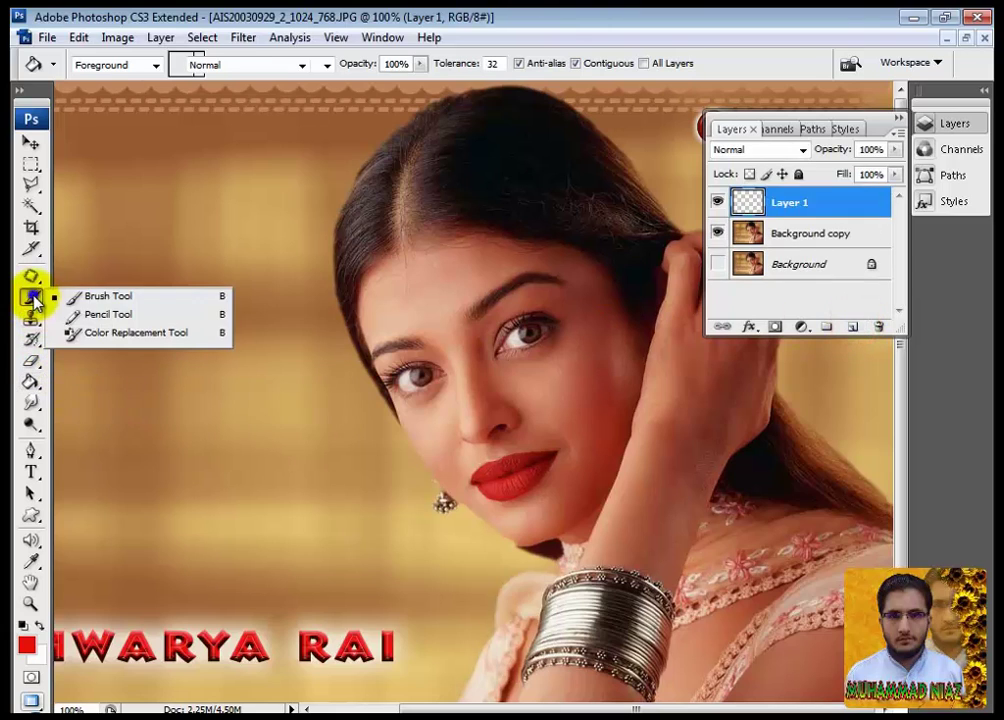
{"action": "left_click", "coordinate": [95, 297]}
{"action": "left_click", "coordinate": [31, 562]}
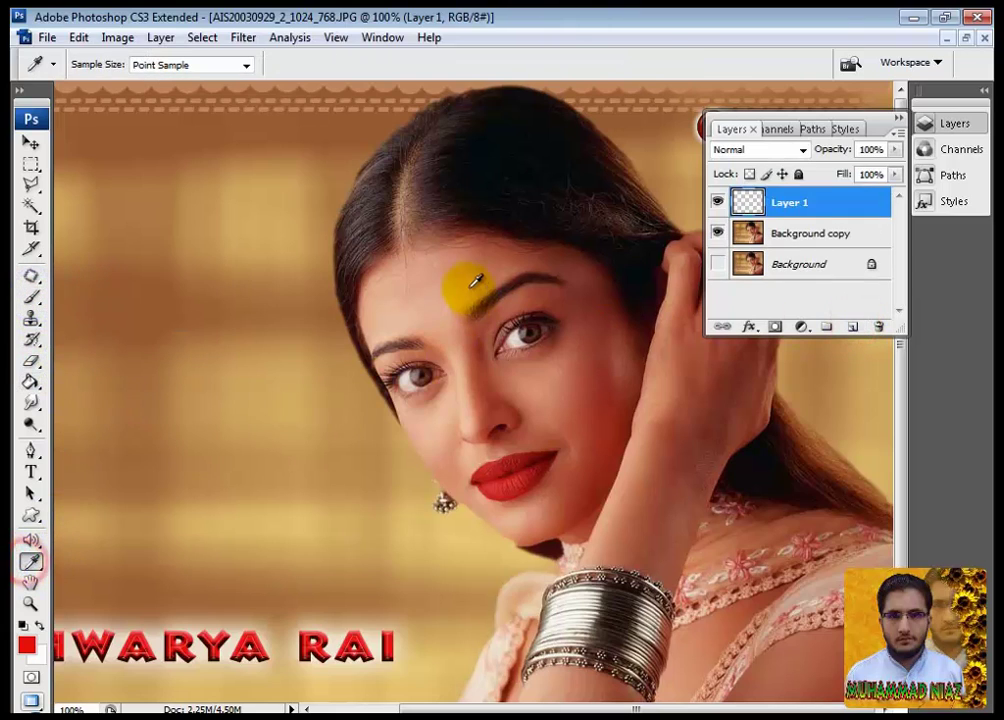
{"action": "left_click", "coordinate": [437, 262]}
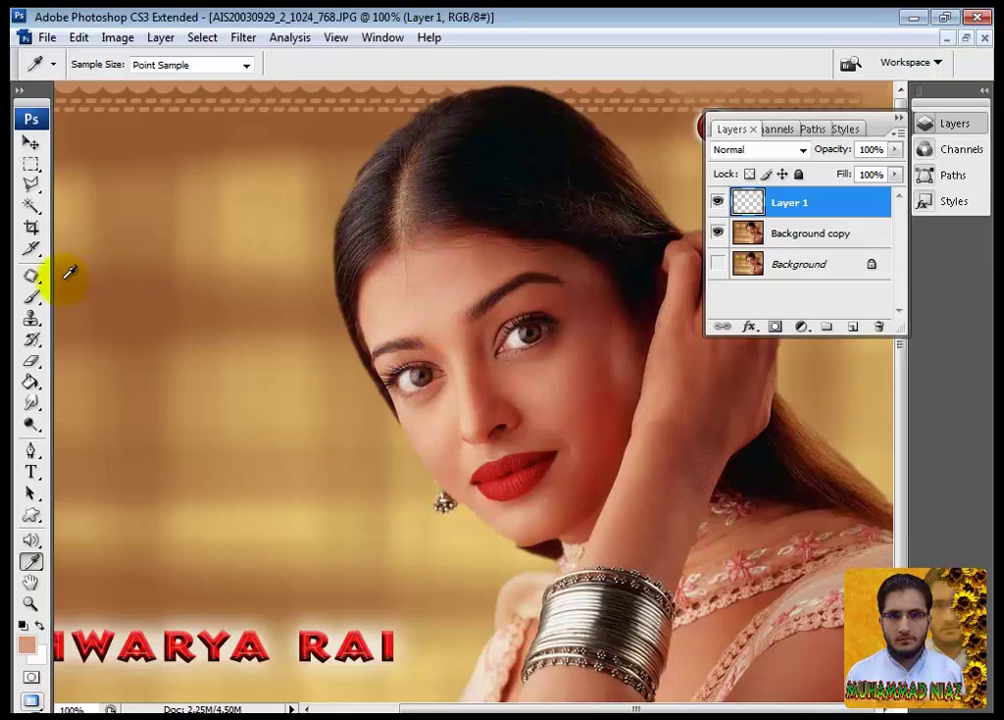
Step: Paint the sampled skin tone over the front part of the hair above the forehead with the 40 px Brush
{"action": "left_click", "coordinate": [31, 297]}
{"action": "left_click", "coordinate": [90, 295]}
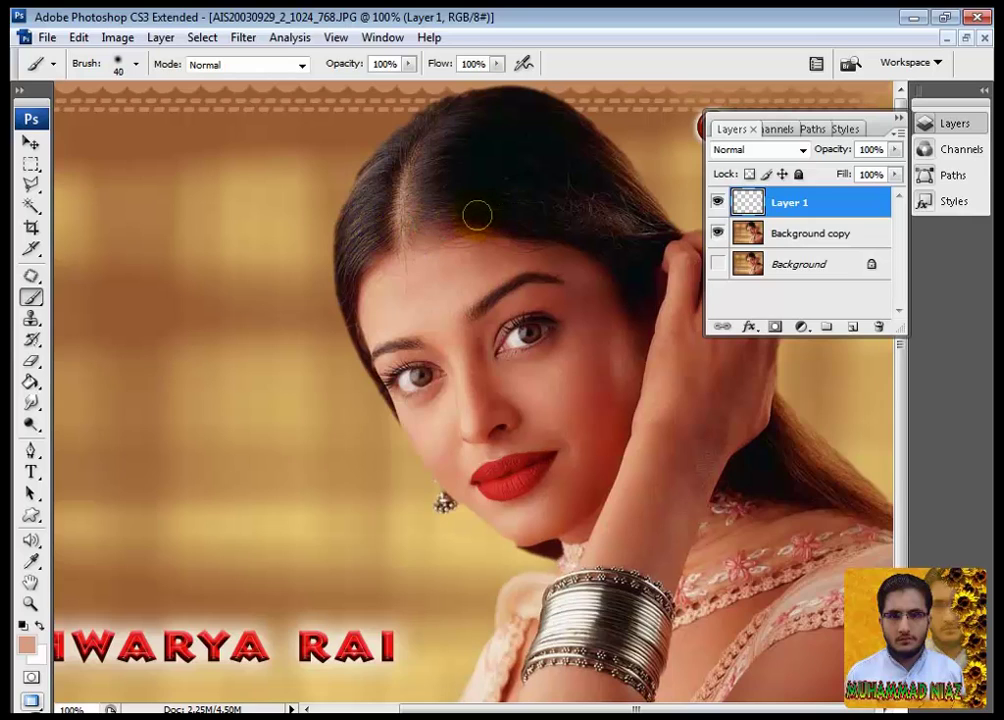
{"action": "mouse_move", "coordinate": [477, 214]}
{"action": "left_mouse_down"}
{"action": "mouse_move", "coordinate": [390, 224]}
{"action": "mouse_move", "coordinate": [349, 251]}
{"action": "mouse_move", "coordinate": [345, 228]}
{"action": "mouse_move", "coordinate": [366, 209]}
{"action": "mouse_move", "coordinate": [465, 185]}
{"action": "mouse_move", "coordinate": [434, 175]}
{"action": "mouse_move", "coordinate": [360, 215]}
{"action": "left_mouse_up"}
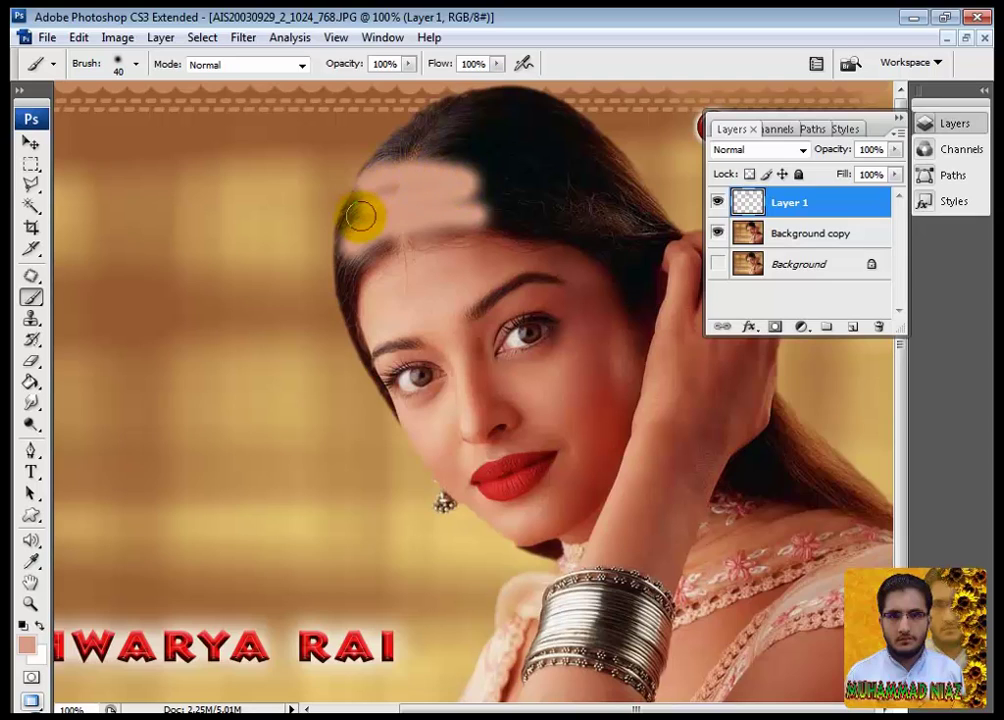
{"action": "mouse_move", "coordinate": [450, 187]}
{"action": "left_mouse_down"}
{"action": "mouse_move", "coordinate": [481, 190]}
{"action": "mouse_move", "coordinate": [461, 165]}
{"action": "mouse_move", "coordinate": [419, 160]}
{"action": "mouse_move", "coordinate": [389, 193]}
{"action": "mouse_move", "coordinate": [372, 270]}
{"action": "mouse_move", "coordinate": [441, 233]}
{"action": "left_mouse_up"}
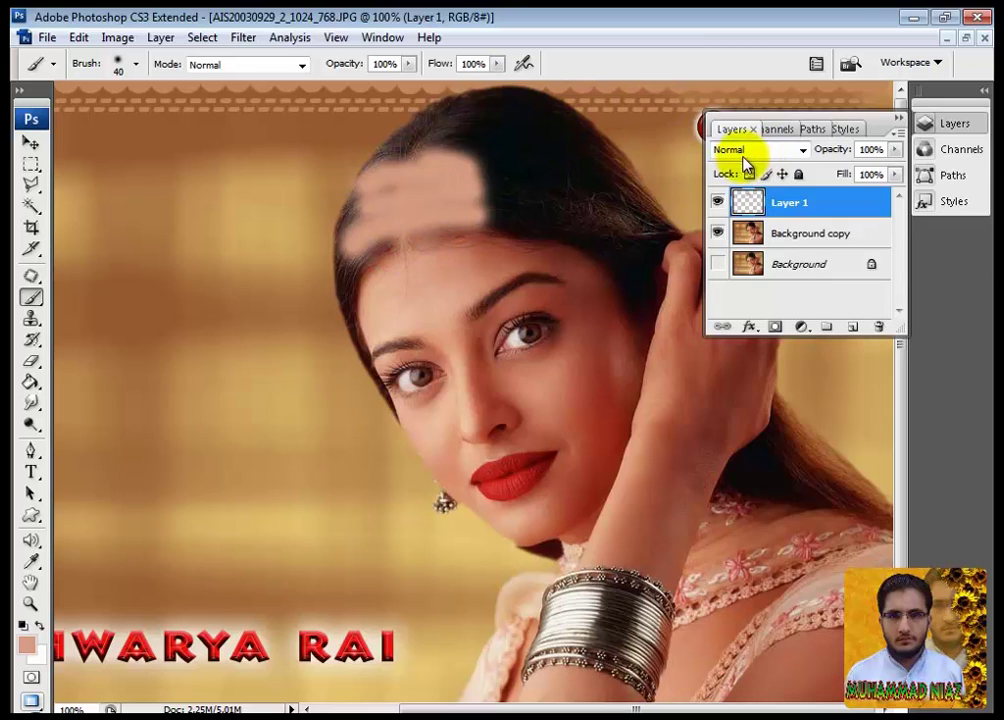
Step: Hide the layer holding the skin-toned hair paint to view the original hair underneath
{"action": "left_click", "coordinate": [803, 150]}
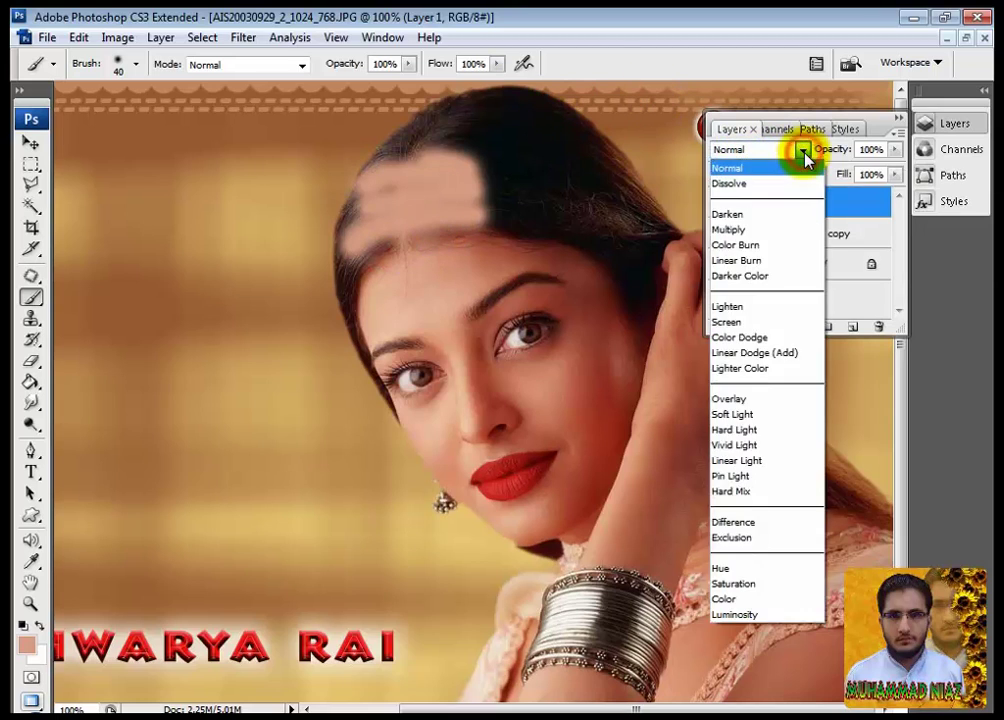
{"action": "left_click", "coordinate": [803, 150]}
{"action": "left_click", "coordinate": [717, 202]}
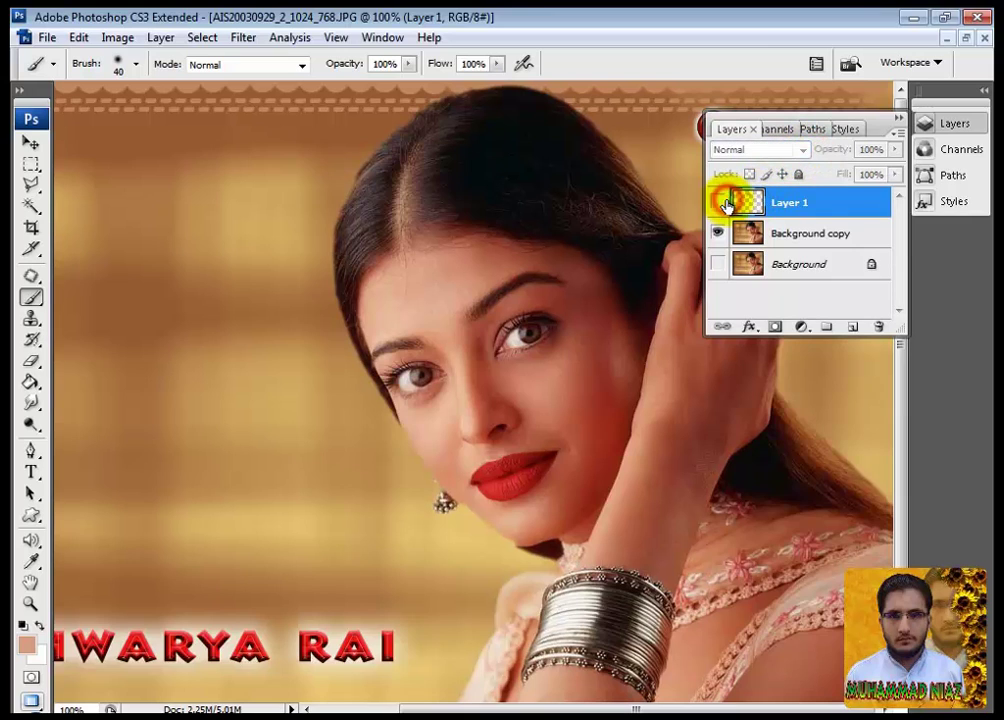
Step: Show the hair paint layer again, compare its blend modes, and set it to Linear Burn
{"action": "left_click", "coordinate": [717, 202]}
{"action": "left_click", "coordinate": [803, 150]}
{"action": "left_click", "coordinate": [803, 150]}
{"action": "scroll", "coordinate": [798, 150], "scroll_direction": "down", "scroll_amount": 4}
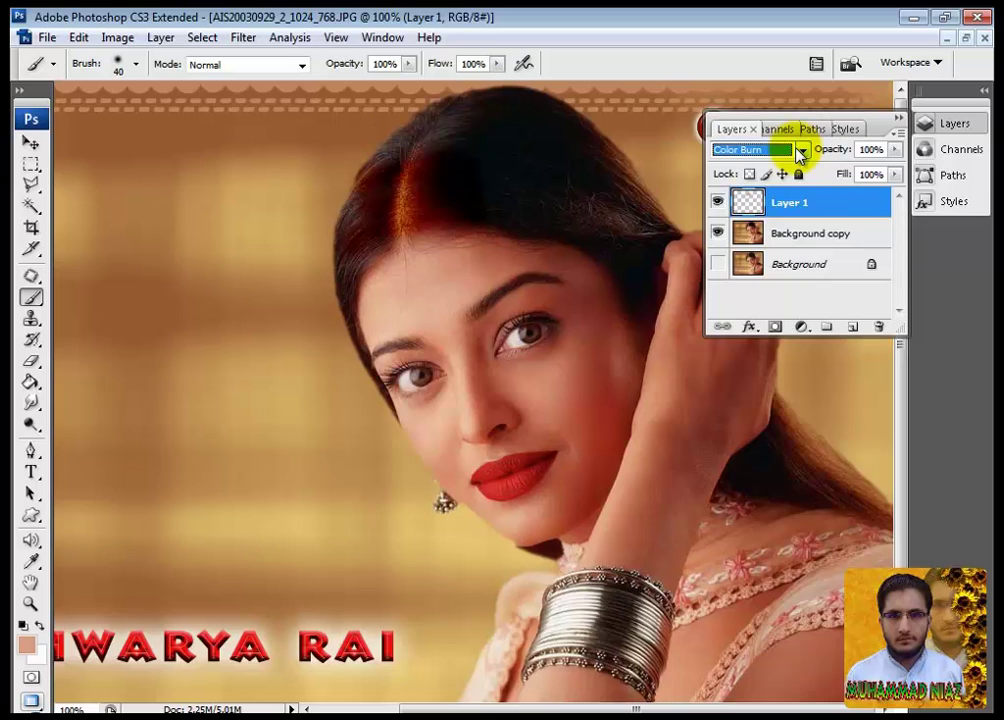
{"action": "scroll", "coordinate": [798, 150], "scroll_direction": "down", "scroll_amount": 3}
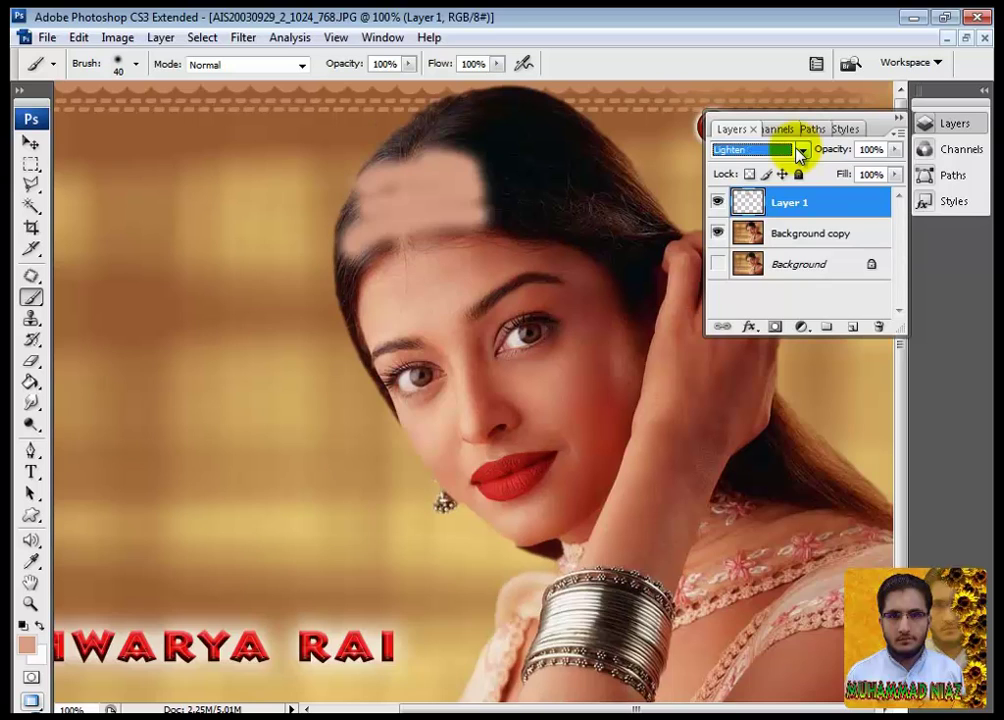
{"action": "scroll", "coordinate": [798, 150], "scroll_direction": "down", "scroll_amount": 5}
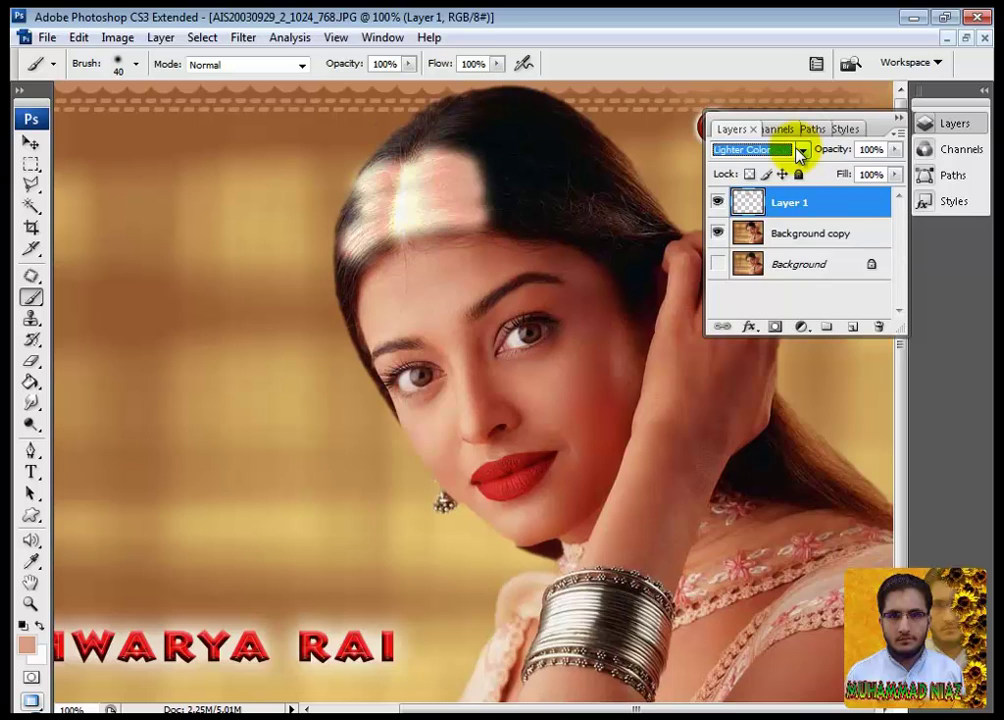
{"action": "scroll", "coordinate": [798, 150], "scroll_direction": "down", "scroll_amount": 1}
{"action": "scroll", "coordinate": [798, 150], "scroll_direction": "up", "scroll_amount": 1}
{"action": "scroll", "coordinate": [798, 150], "scroll_direction": "down", "scroll_amount": 1}
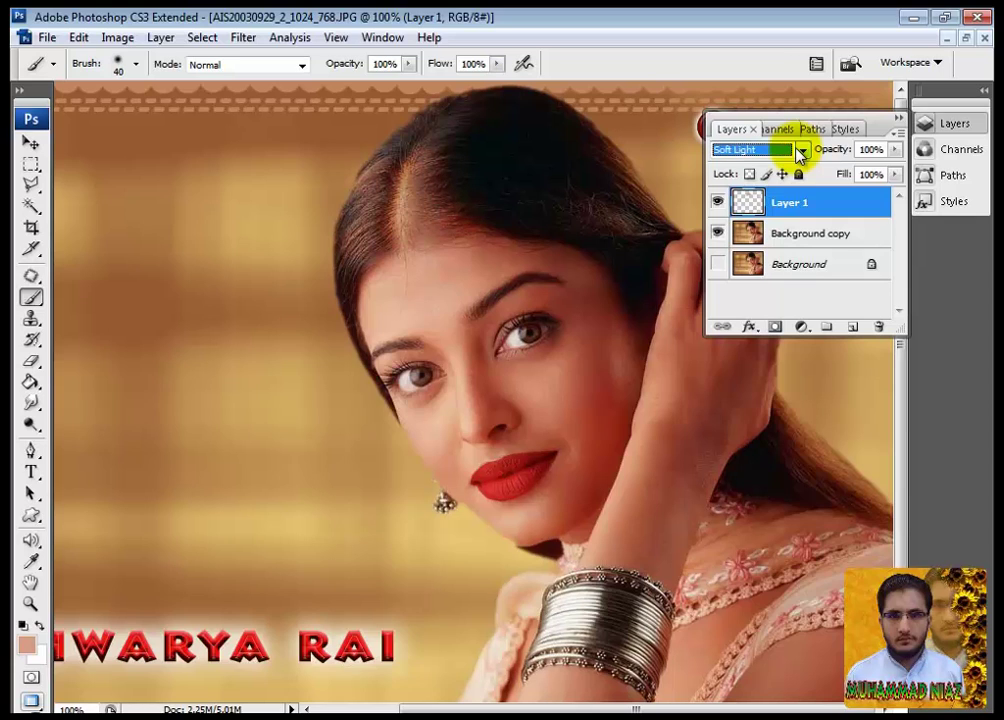
{"action": "scroll", "coordinate": [798, 150], "scroll_direction": "down", "scroll_amount": 5}
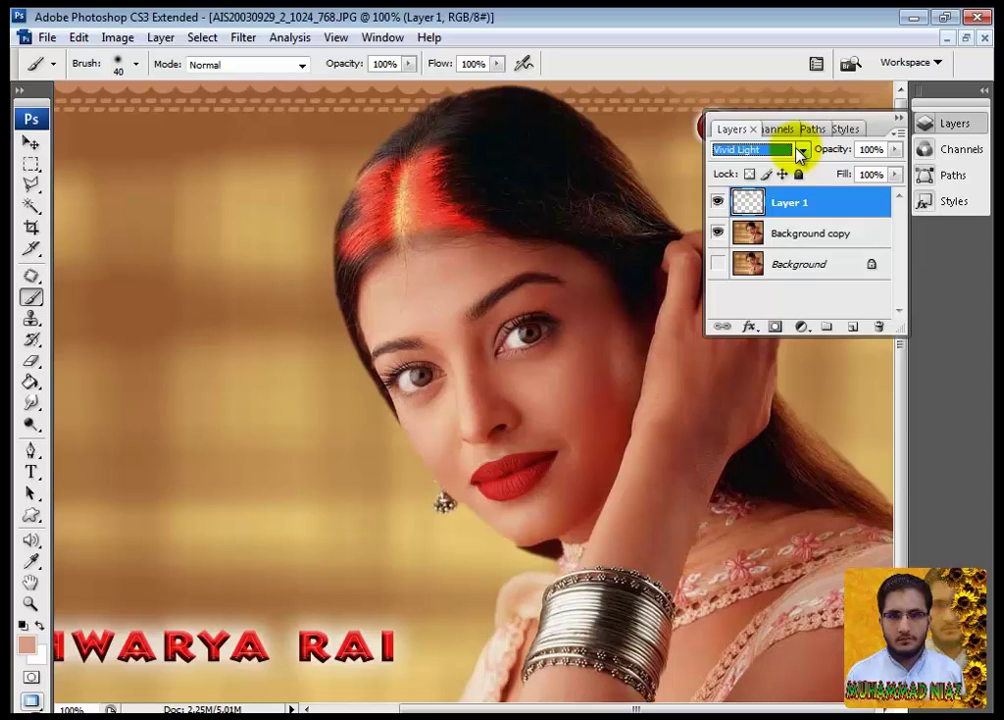
{"action": "scroll", "coordinate": [798, 150], "scroll_direction": "down", "scroll_amount": 3}
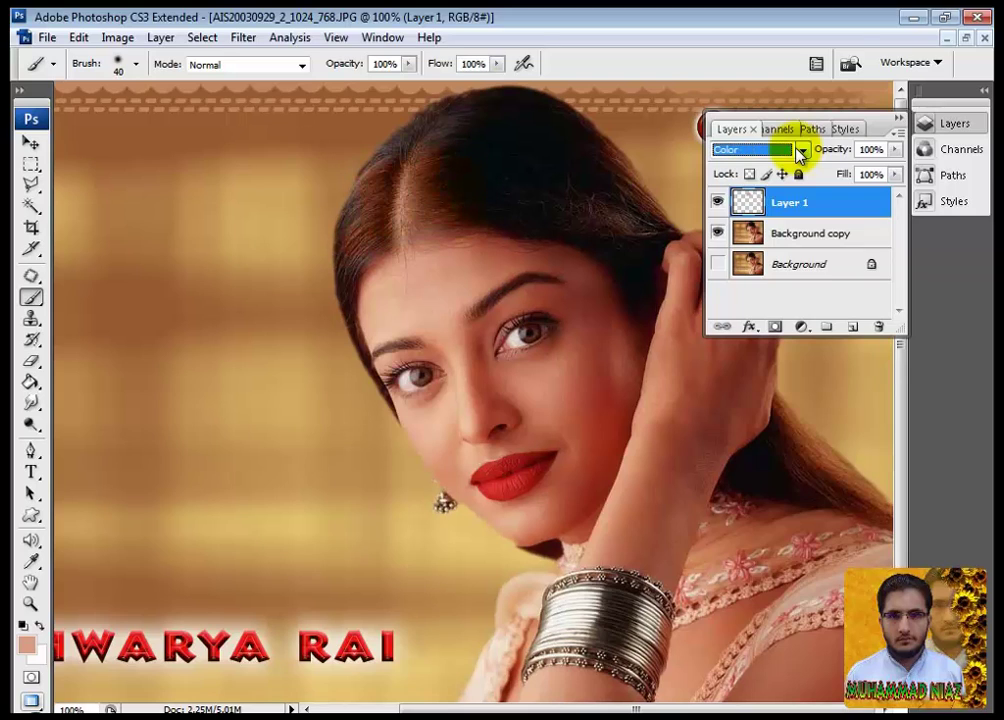
{"action": "scroll", "coordinate": [800, 155], "scroll_direction": "down", "scroll_amount": 1}
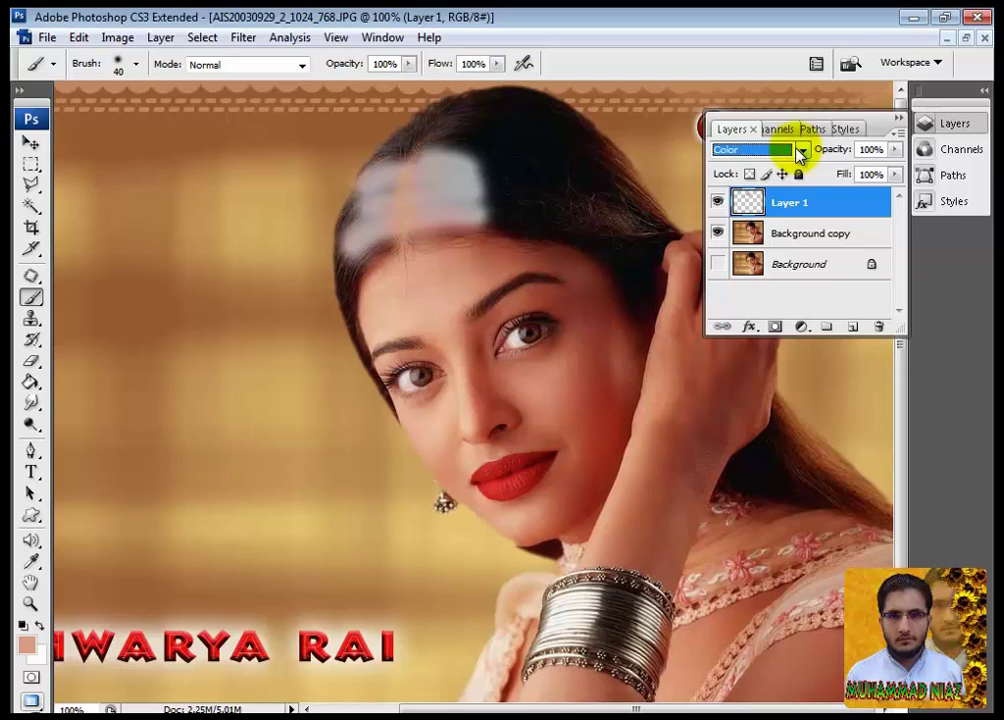
{"action": "scroll", "coordinate": [799, 153], "scroll_direction": "up", "scroll_amount": 10}
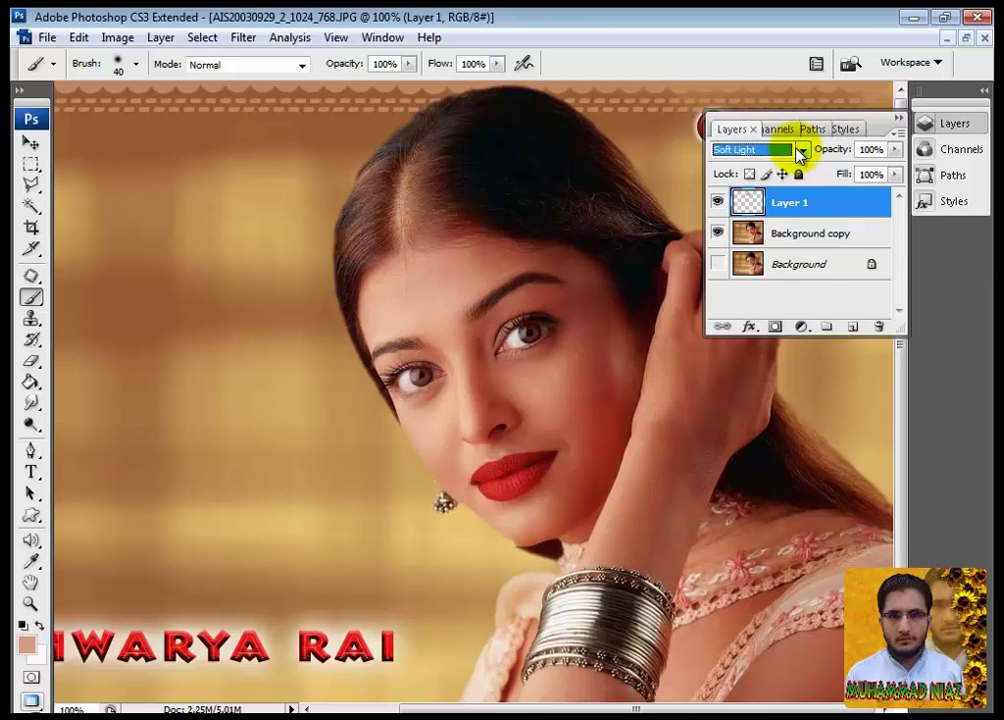
{"action": "scroll", "coordinate": [798, 153], "scroll_direction": "up", "scroll_amount": 8}
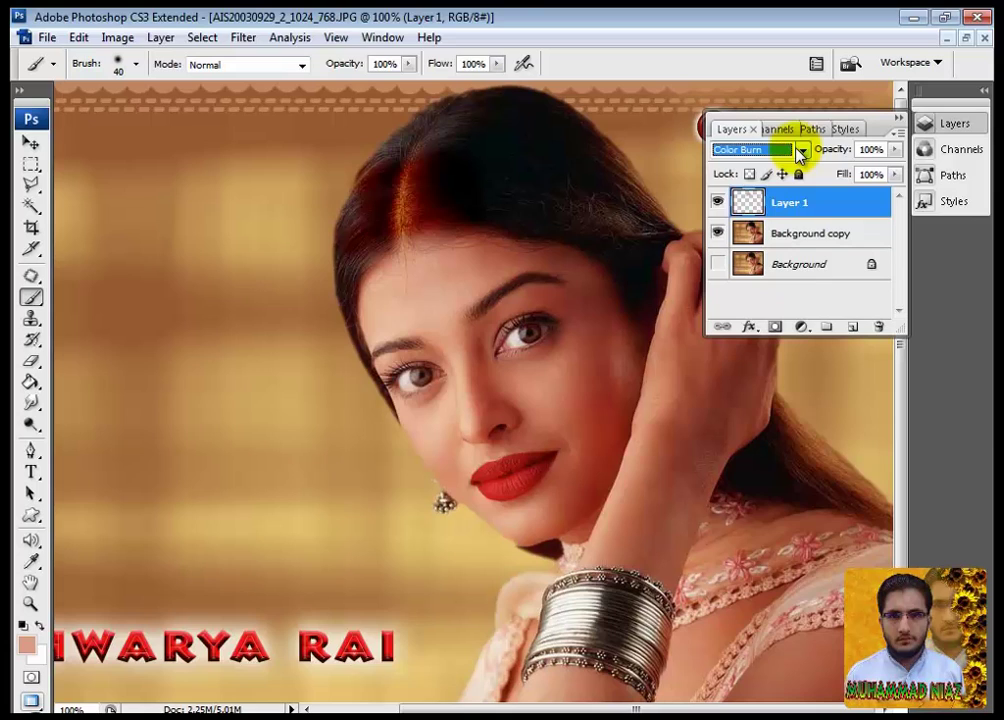
{"action": "scroll", "coordinate": [799, 153], "scroll_direction": "down", "scroll_amount": 1}
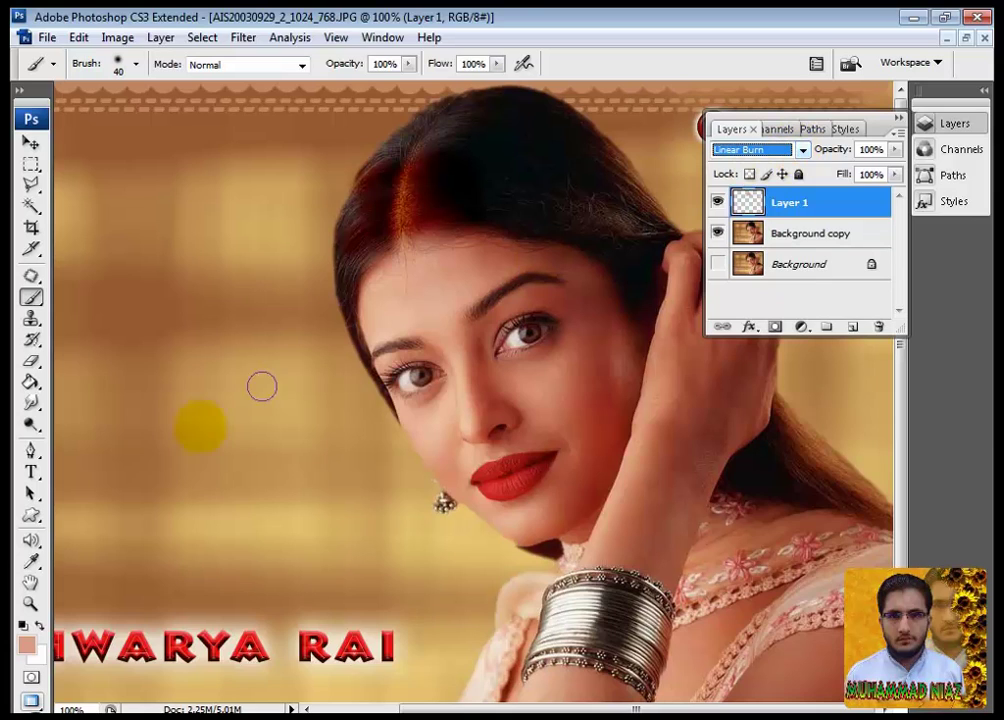
Step: Check the foreground colour, keep it as it is, and merge the hair paint layer down into Background copy
{"action": "left_click", "coordinate": [27, 645]}
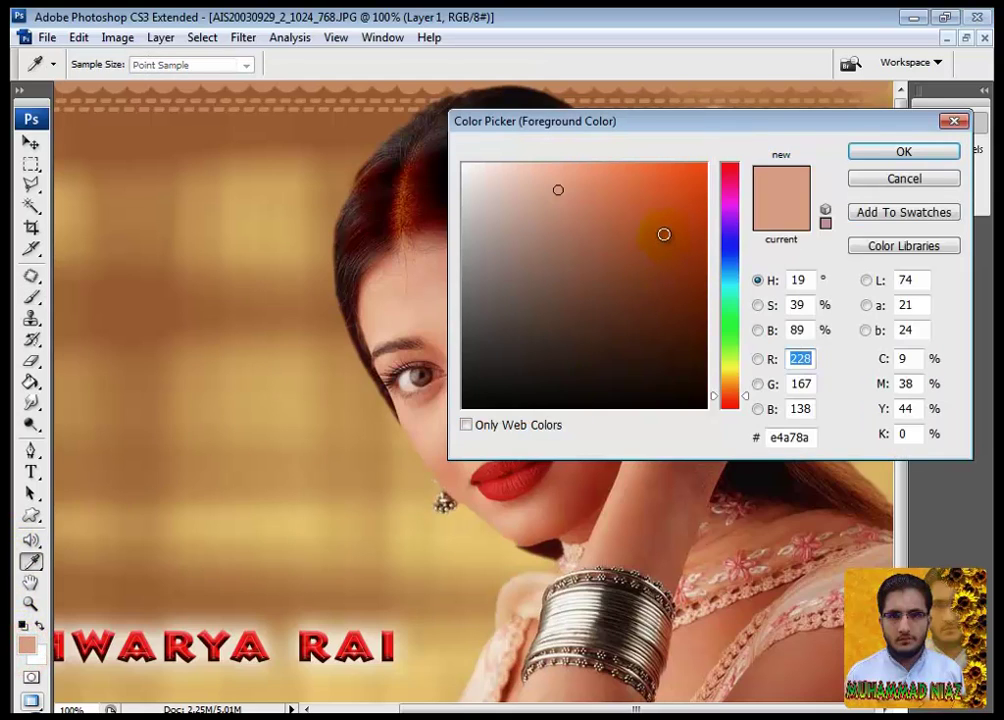
{"action": "left_click", "coordinate": [904, 151]}
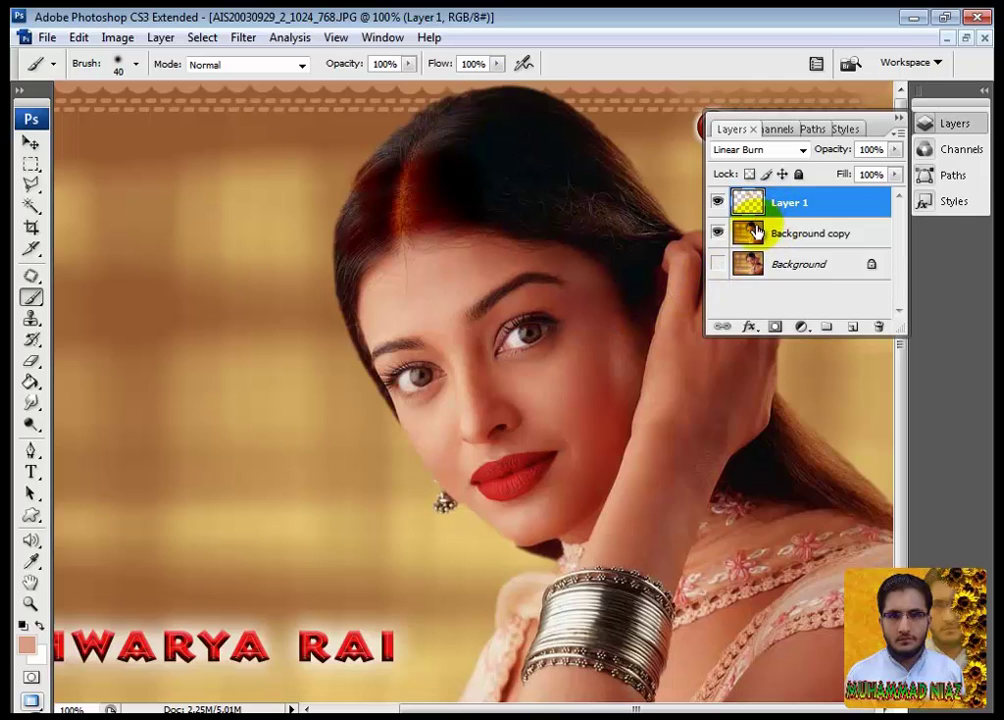
{"action": "key", "text": "Delete"}
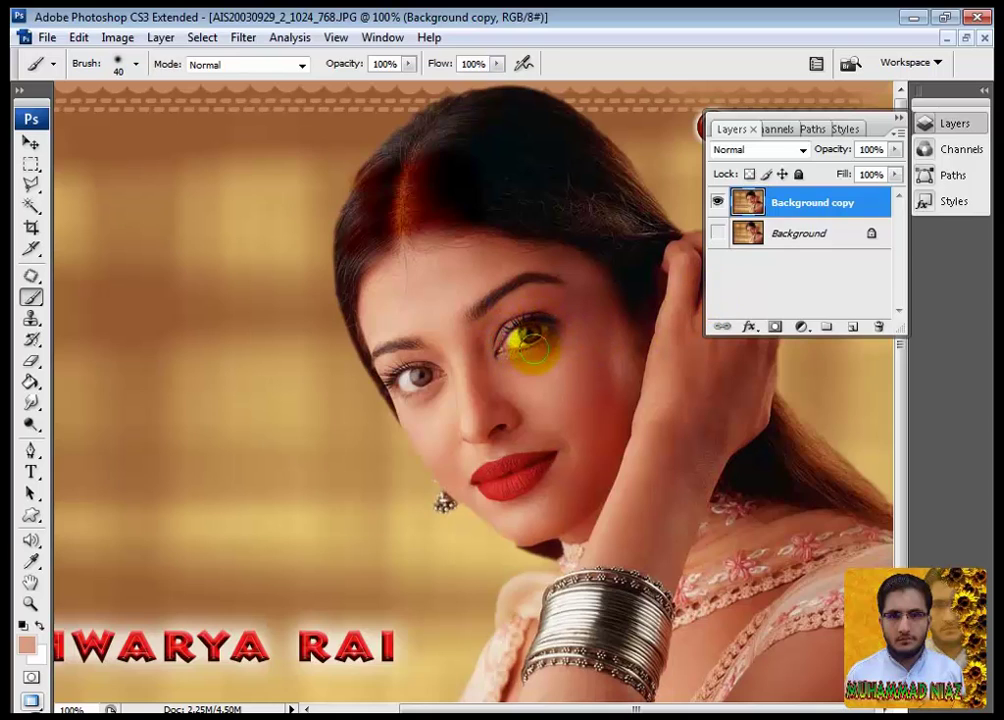
Step: Outline the iris of the eye nearest the raised hand as a closed selection with the Polygonal Lasso
{"action": "left_click", "coordinate": [31, 604]}
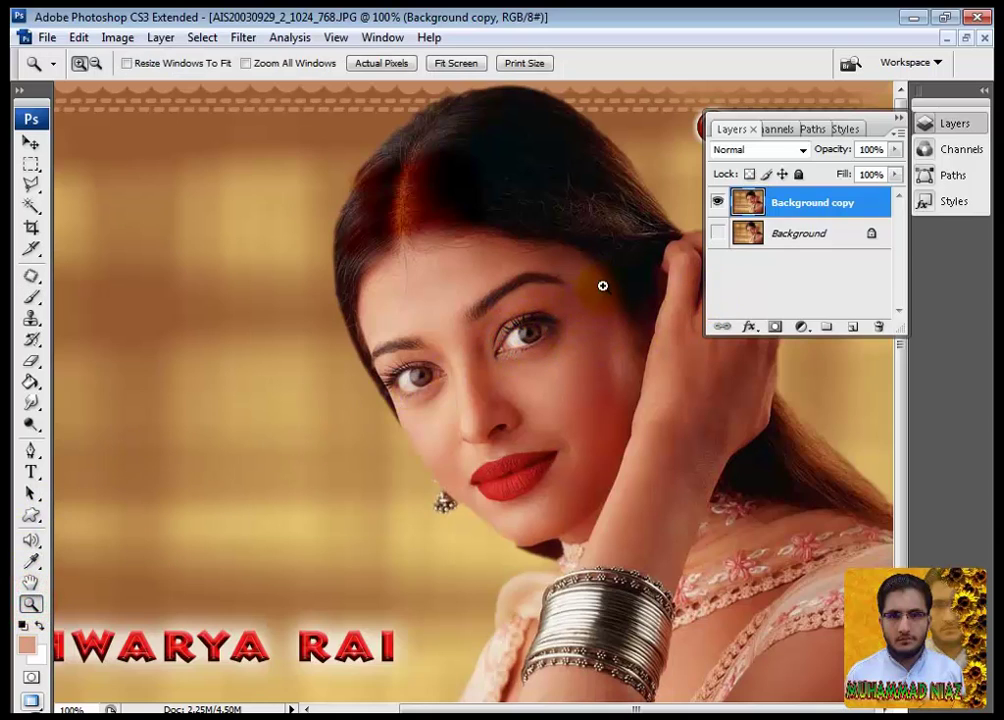
{"action": "left_click_drag", "start_coordinate": [603, 286], "coordinate": [318, 426]}
{"action": "left_click_drag", "start_coordinate": [512, 447], "coordinate": [297, 452]}
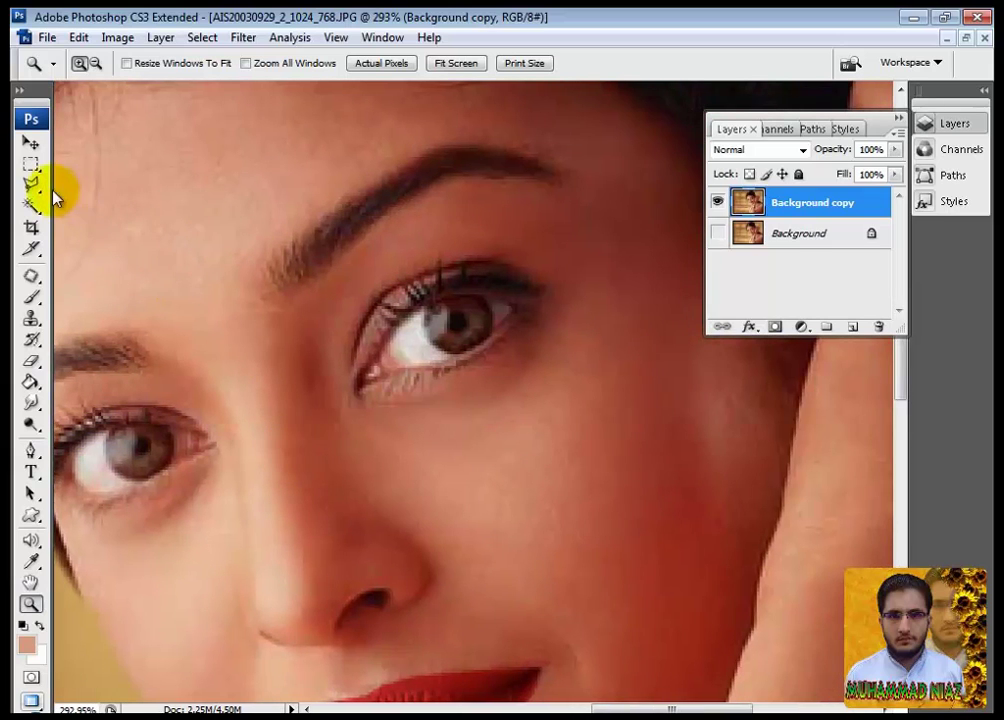
{"action": "left_click_drag", "start_coordinate": [31, 183], "coordinate": [72, 199]}
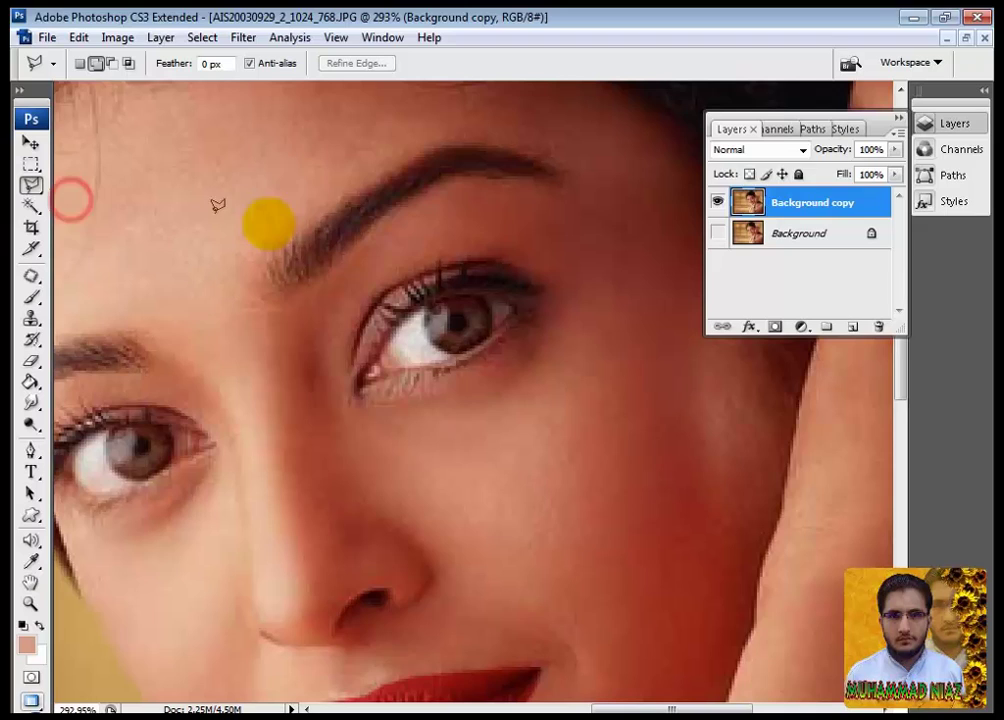
{"action": "left_click", "coordinate": [426, 307]}
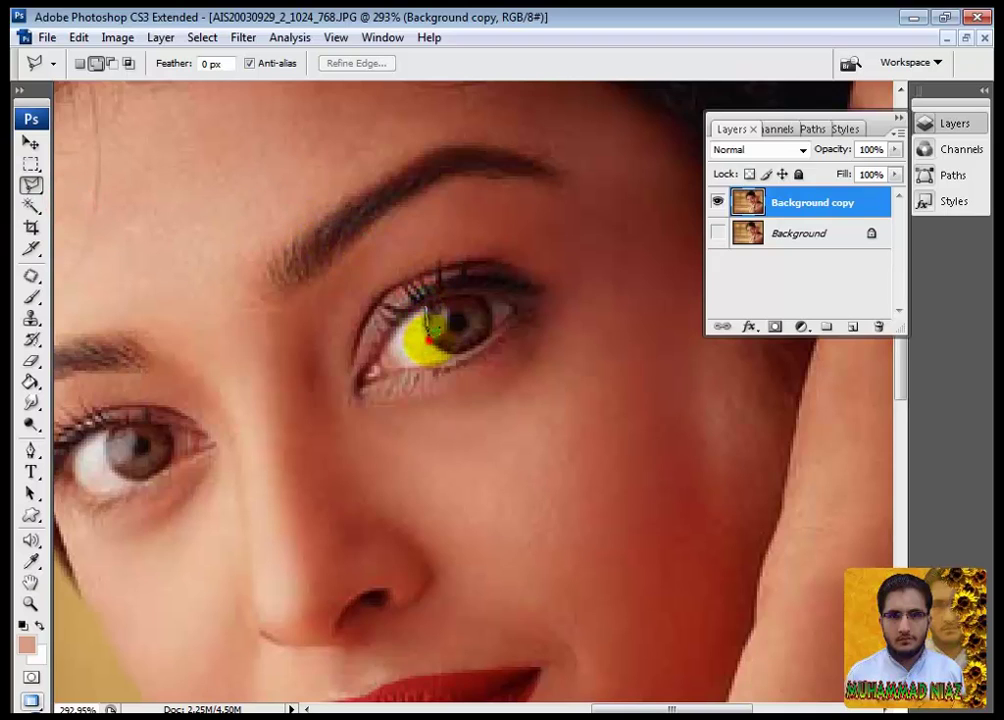
{"action": "left_click", "coordinate": [443, 355]}
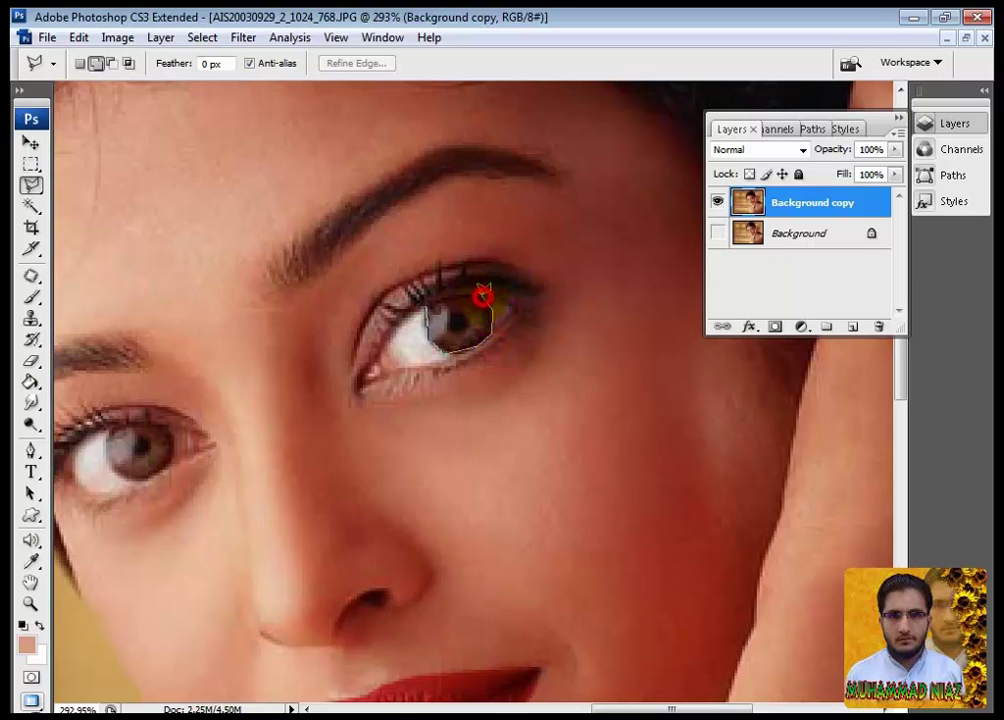
{"action": "left_click", "coordinate": [430, 299]}
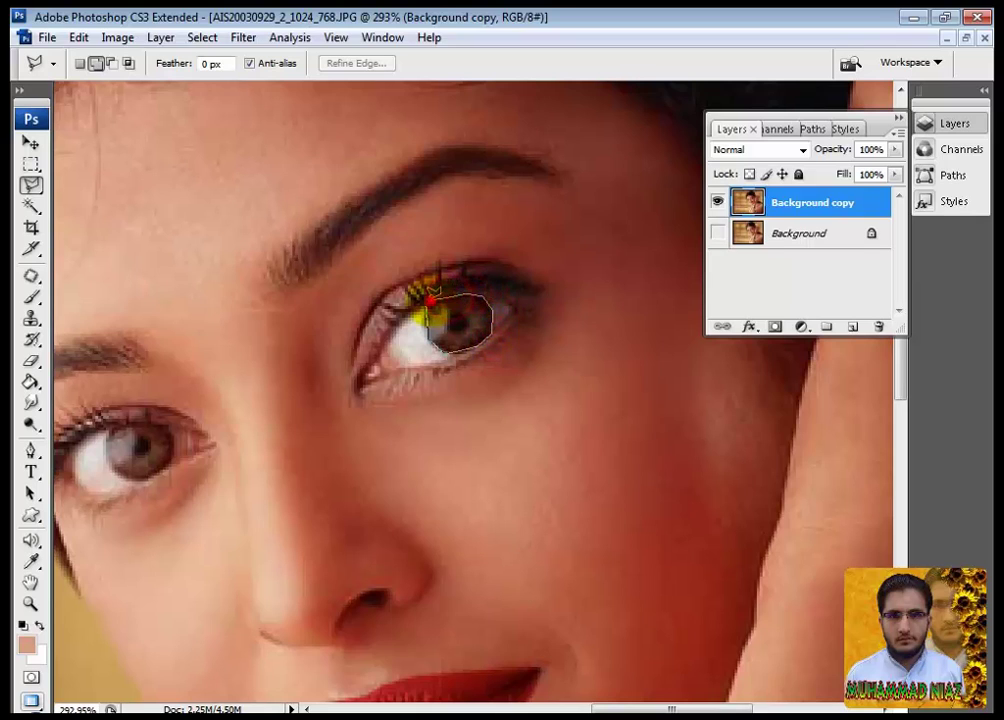
{"action": "double_click", "coordinate": [431, 297]}
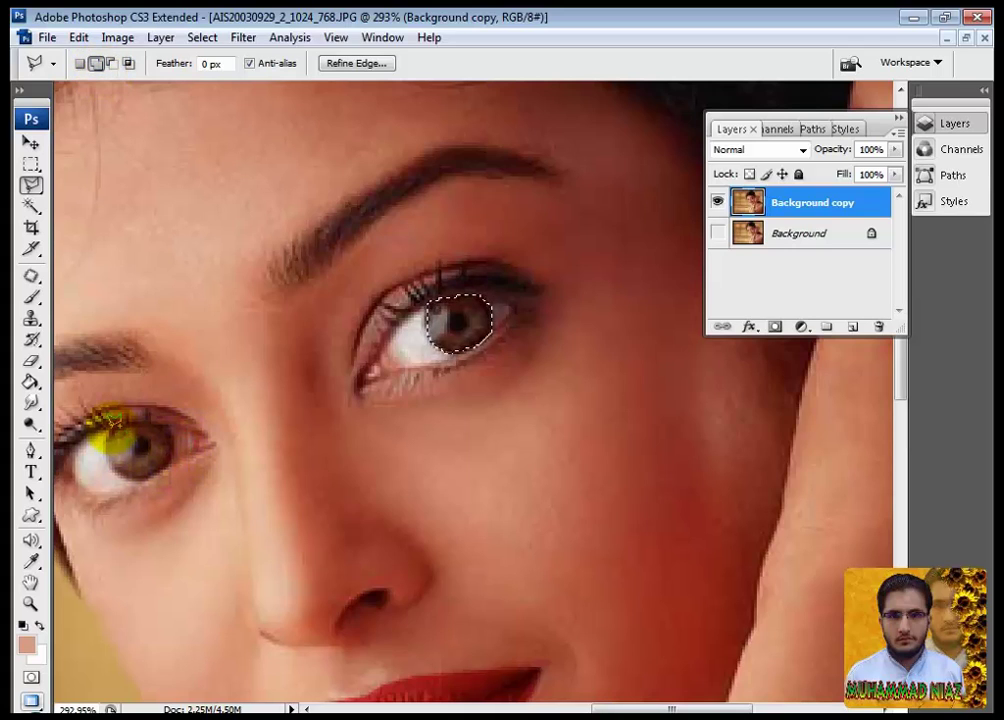
Step: Add the other eye's iris to the existing selection with the Polygonal Lasso
{"action": "left_click", "coordinate": [110, 424]}
{"action": "left_click", "coordinate": [106, 449]}
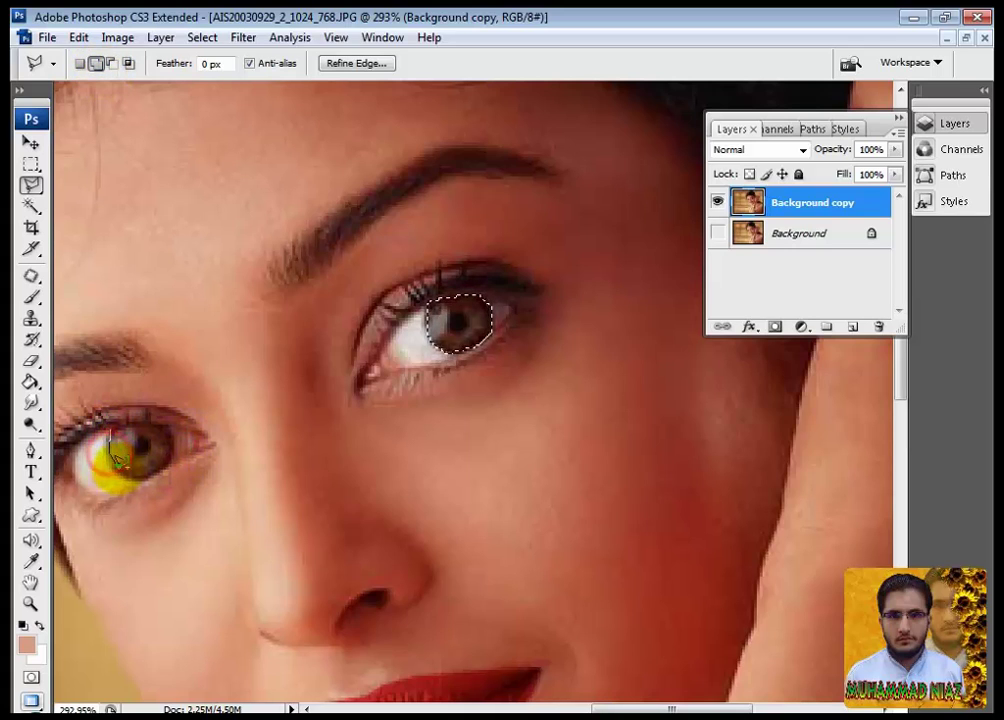
{"action": "left_click", "coordinate": [122, 472]}
{"action": "left_click", "coordinate": [150, 482]}
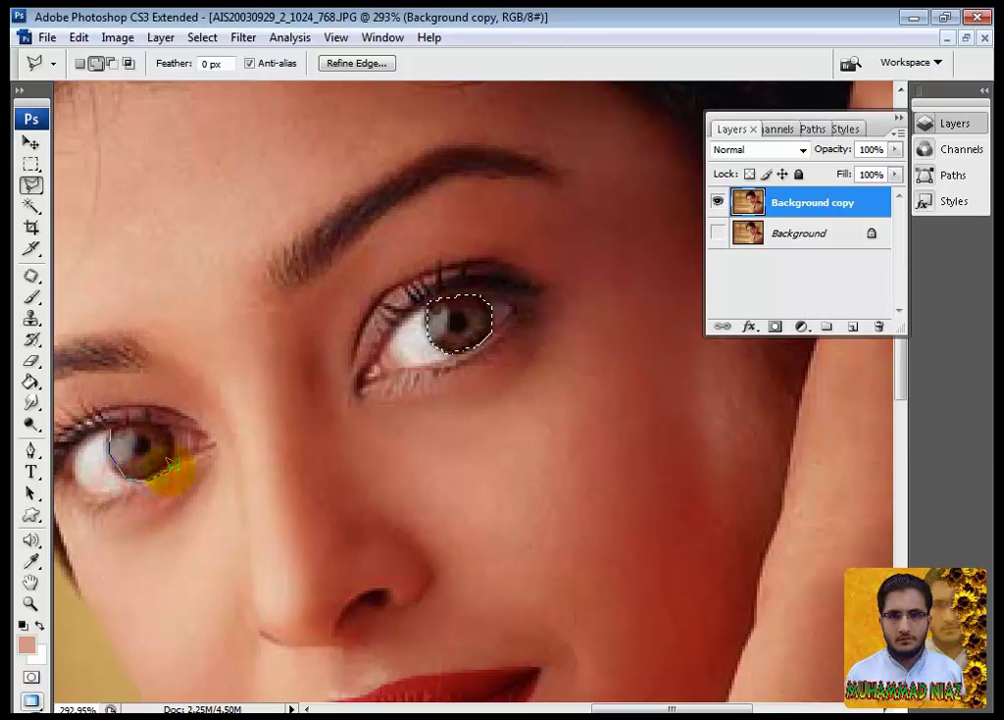
{"action": "left_click", "coordinate": [170, 467]}
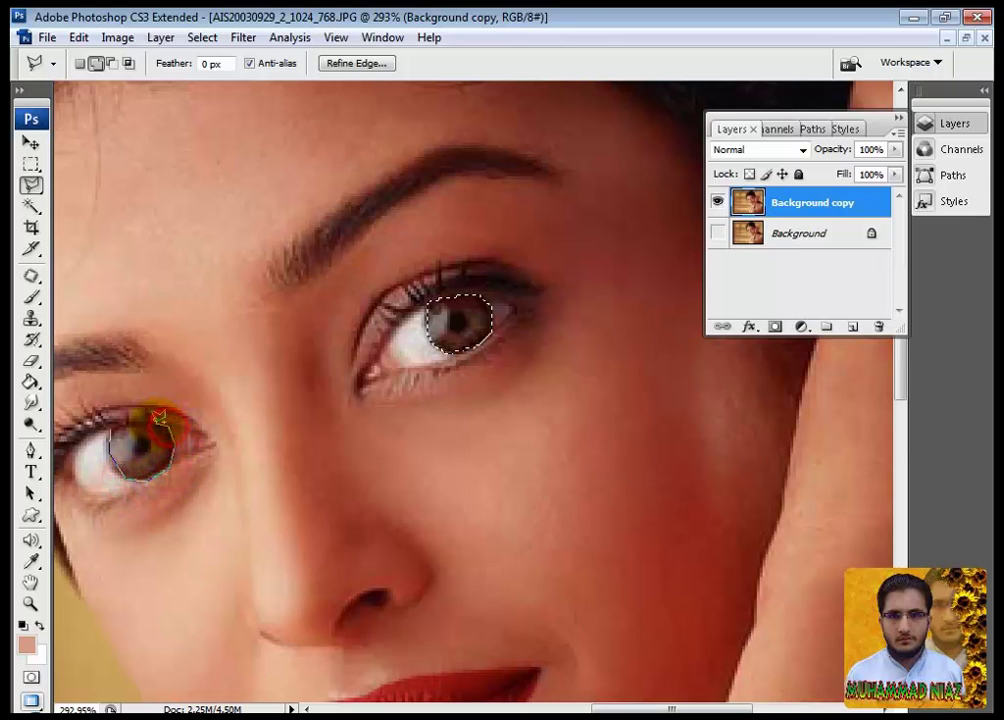
{"action": "left_click", "coordinate": [110, 424]}
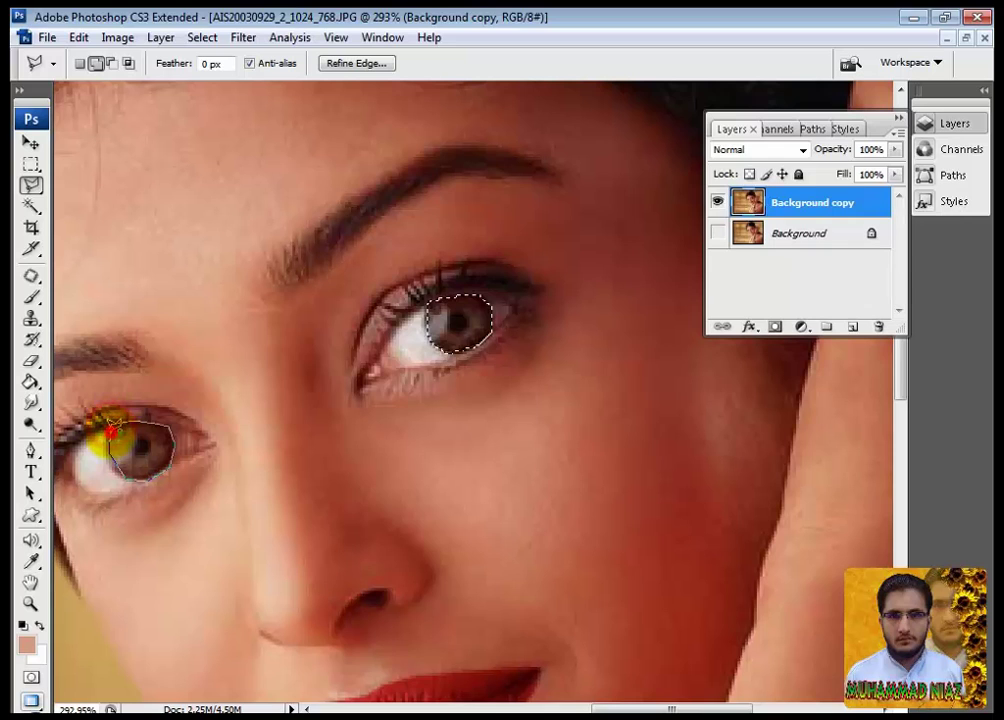
Step: Start a Hue/Saturation adjustment on the two selected irises at 100% zoom and enable Colorize
{"action": "double_click", "coordinate": [30, 604]}
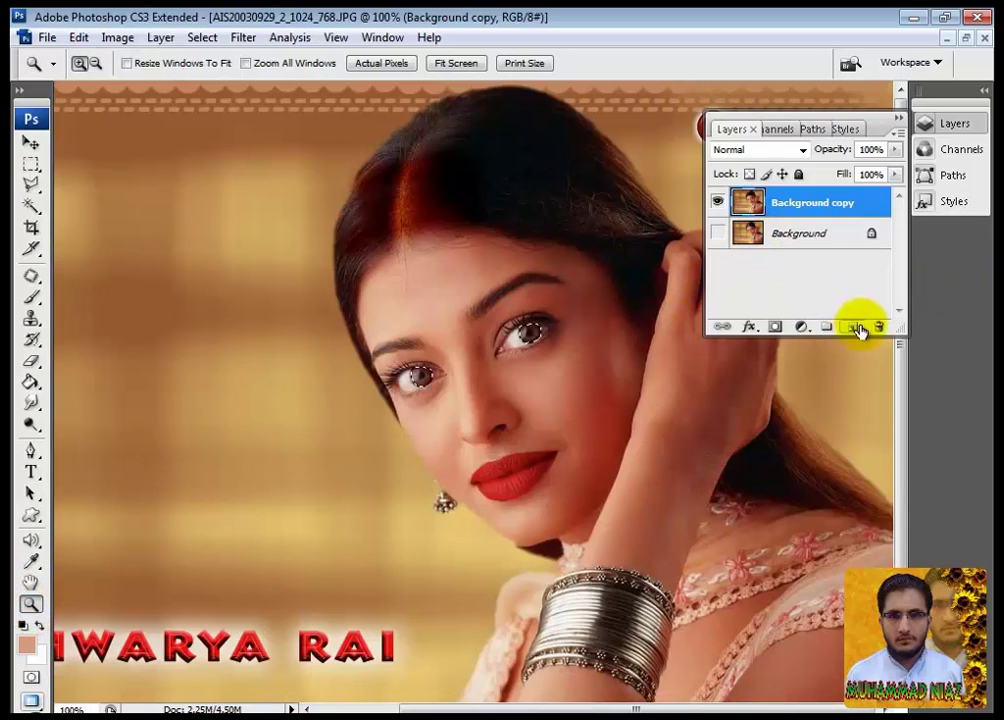
{"action": "left_click", "coordinate": [112, 37]}
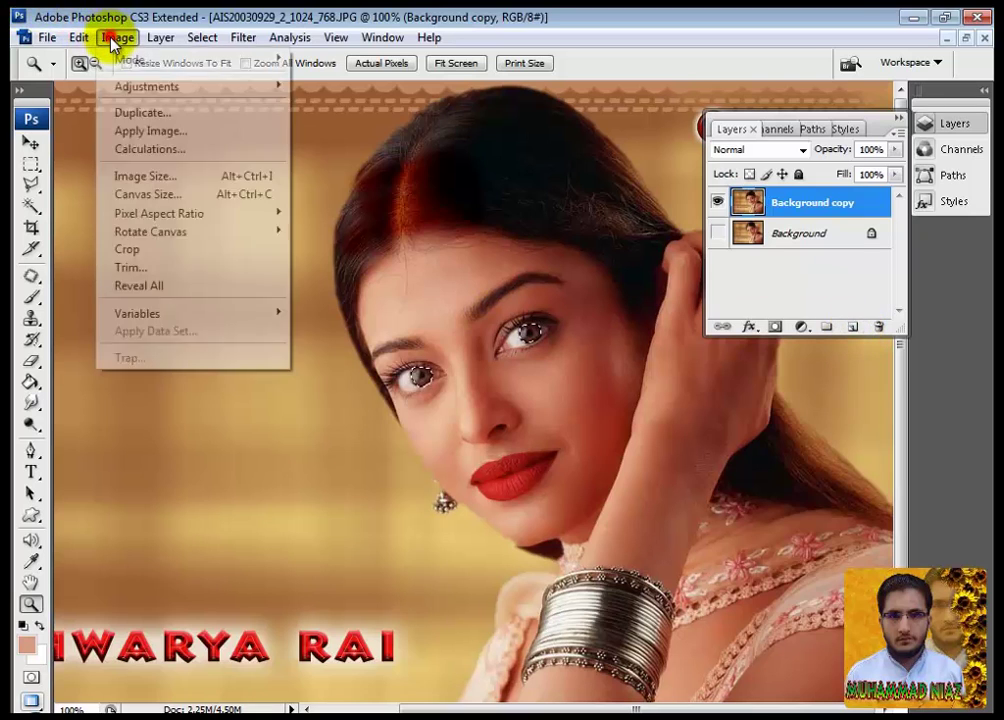
{"action": "mouse_move", "coordinate": [273, 85]}
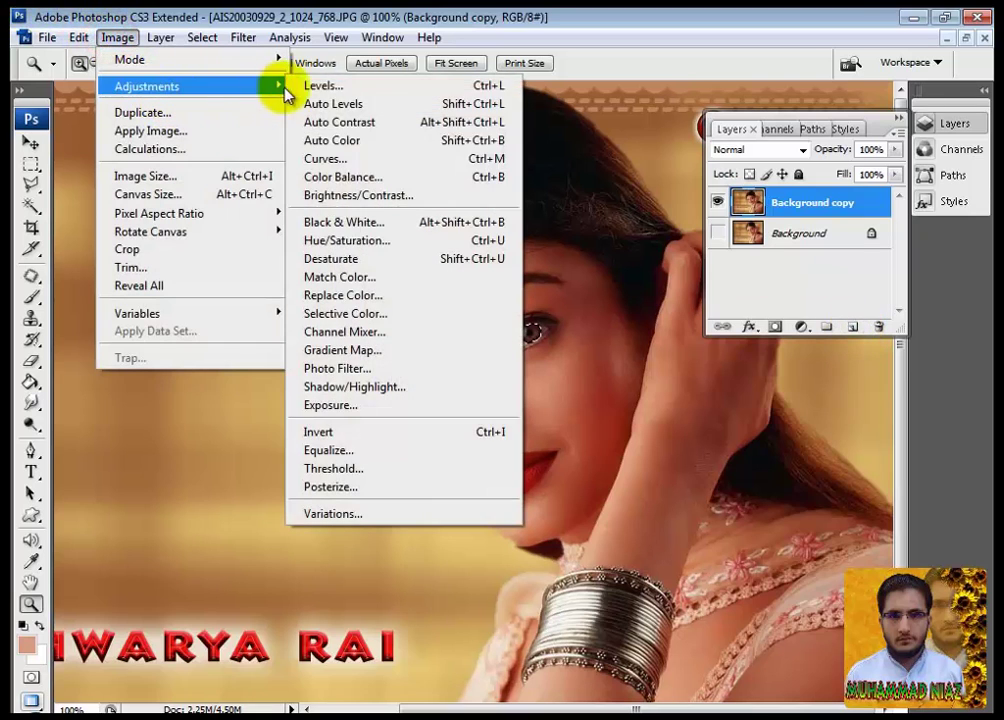
{"action": "left_click", "coordinate": [381, 242]}
{"action": "left_click", "coordinate": [926, 353]}
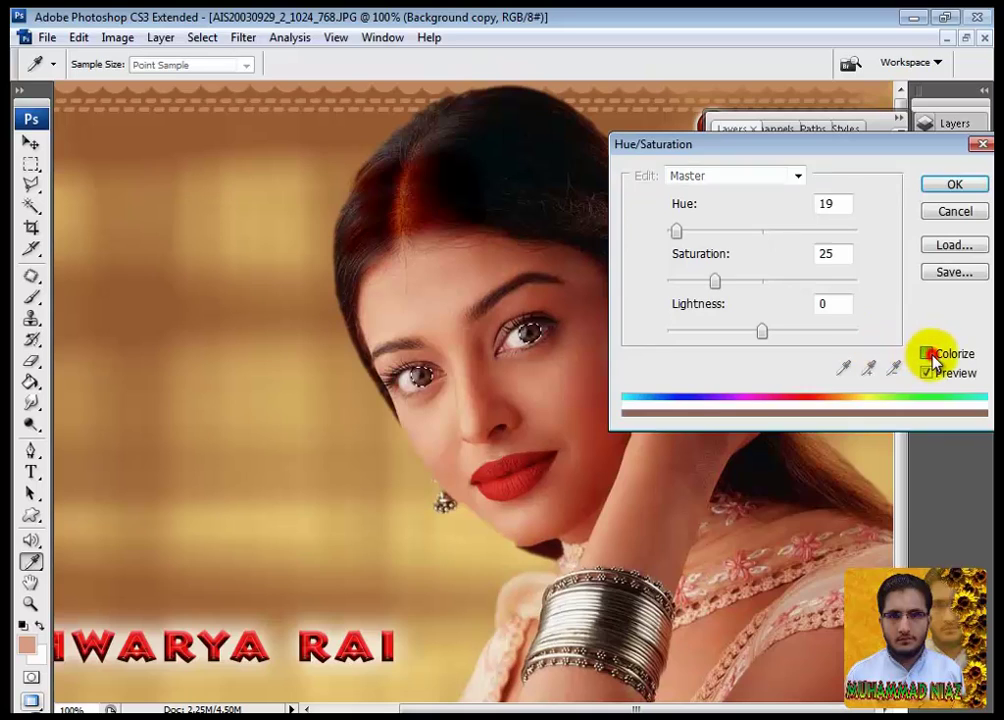
Step: Try teal and green iris tints with hues of 187, 145 and 173, varying the saturation and lowering the lightness to -30
{"action": "left_click_drag", "start_coordinate": [677, 231], "coordinate": [766, 233]}
{"action": "left_click_drag", "start_coordinate": [720, 281], "coordinate": [746, 282]}
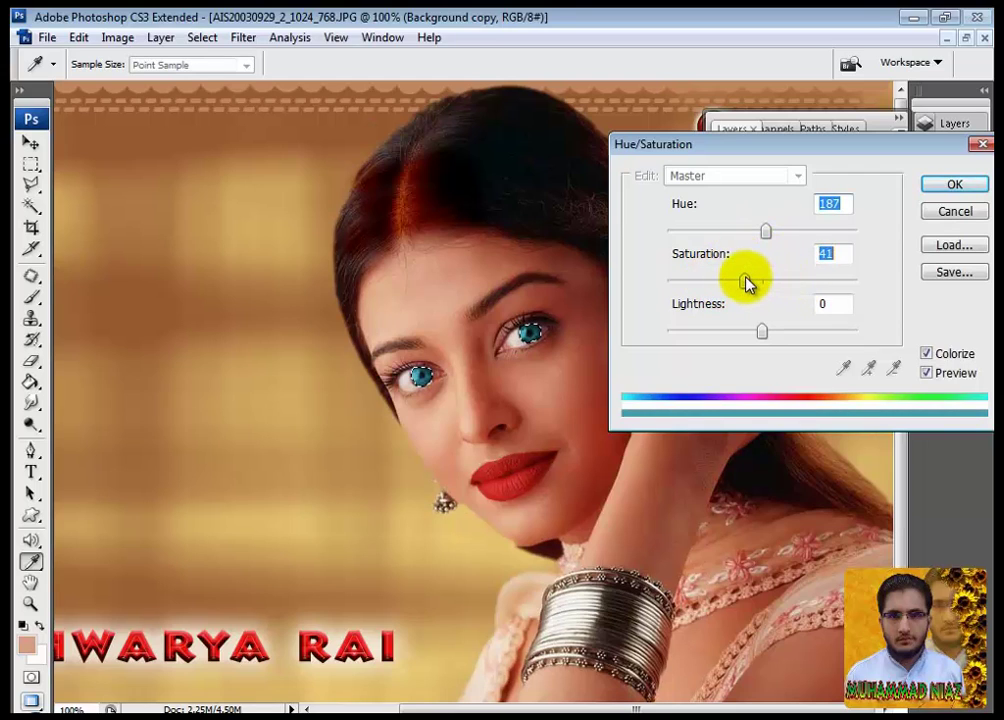
{"action": "mouse_move", "coordinate": [765, 235]}
{"action": "left_mouse_down"}
{"action": "mouse_move", "coordinate": [728, 231]}
{"action": "mouse_move", "coordinate": [745, 234]}
{"action": "left_mouse_up"}
{"action": "mouse_move", "coordinate": [748, 283]}
{"action": "left_mouse_down"}
{"action": "mouse_move", "coordinate": [701, 284]}
{"action": "mouse_move", "coordinate": [819, 281]}
{"action": "mouse_move", "coordinate": [756, 281]}
{"action": "left_mouse_up"}
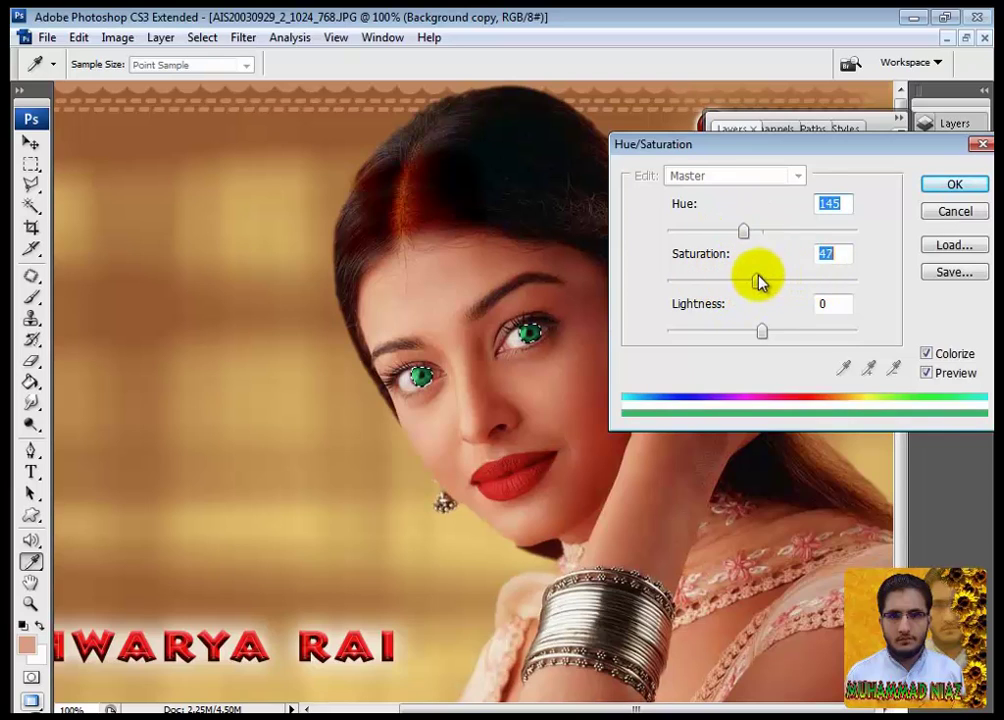
{"action": "left_click_drag", "start_coordinate": [756, 336], "coordinate": [733, 332]}
{"action": "mouse_move", "coordinate": [745, 238]}
{"action": "left_mouse_down"}
{"action": "mouse_move", "coordinate": [775, 233]}
{"action": "mouse_move", "coordinate": [759, 233]}
{"action": "left_mouse_up"}
{"action": "left_click", "coordinate": [756, 280]}
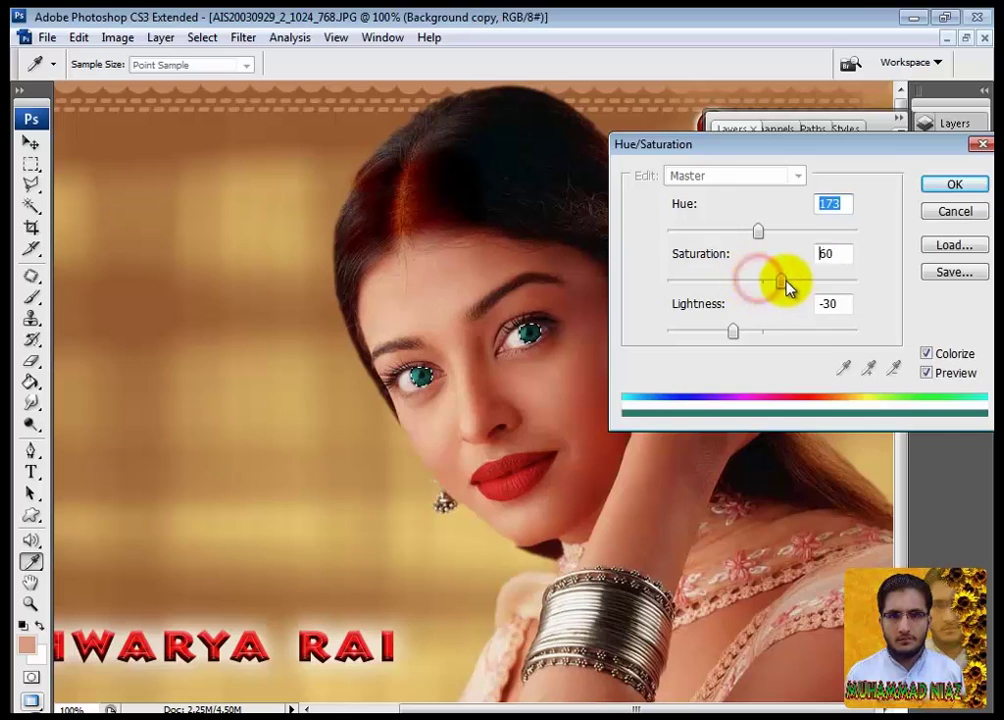
Step: Colorize the irises green with hue 125, saturation 39 and lightness -2, apply the adjustment and clear the selection
{"action": "left_click_drag", "start_coordinate": [796, 287], "coordinate": [742, 282]}
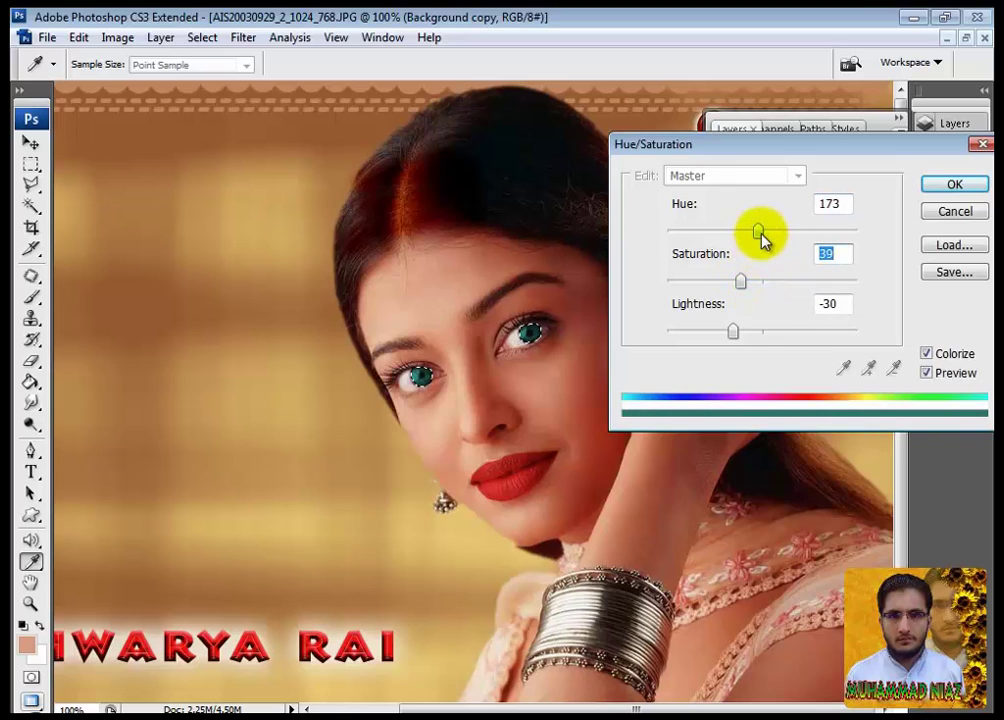
{"action": "left_click_drag", "start_coordinate": [762, 233], "coordinate": [733, 233]}
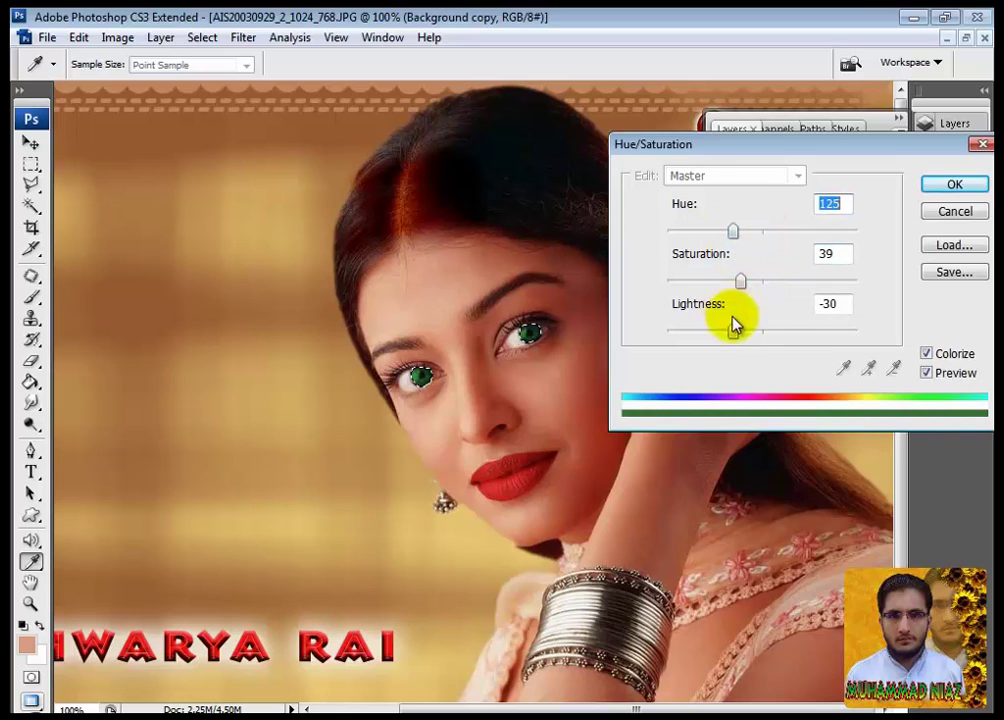
{"action": "left_click_drag", "start_coordinate": [737, 332], "coordinate": [761, 334]}
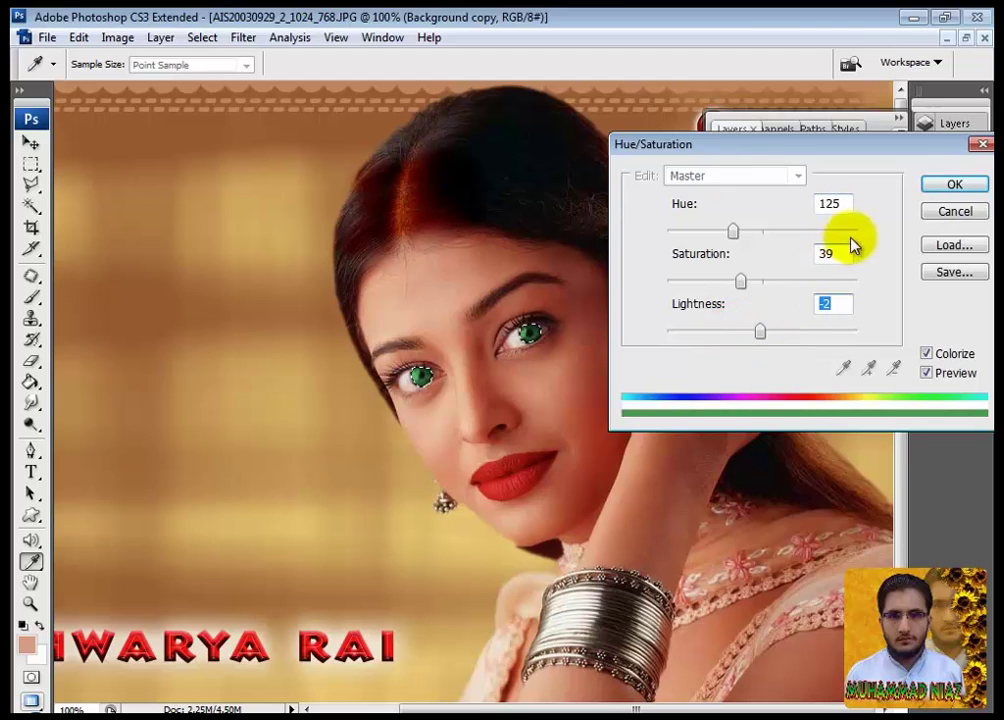
{"action": "left_click", "coordinate": [938, 190]}
{"action": "key", "text": "z"}
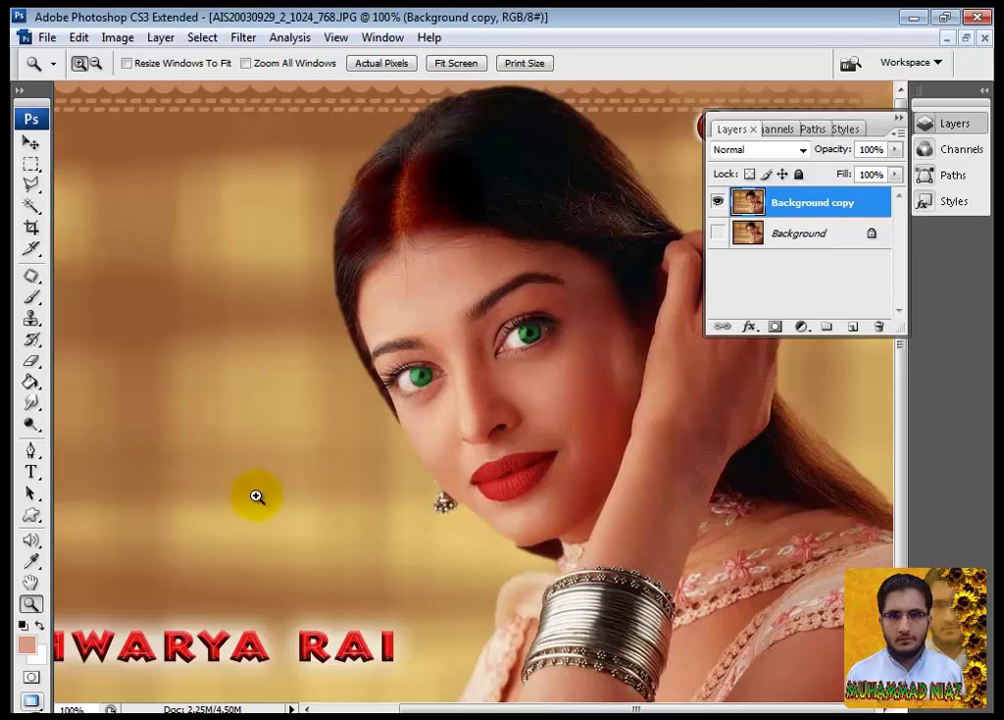
Step: Show the original Background layer and toggle the Background copy's visibility repeatedly to compare the portrait before and after retouching, leaving both layers shown
{"action": "left_click", "coordinate": [30, 603]}
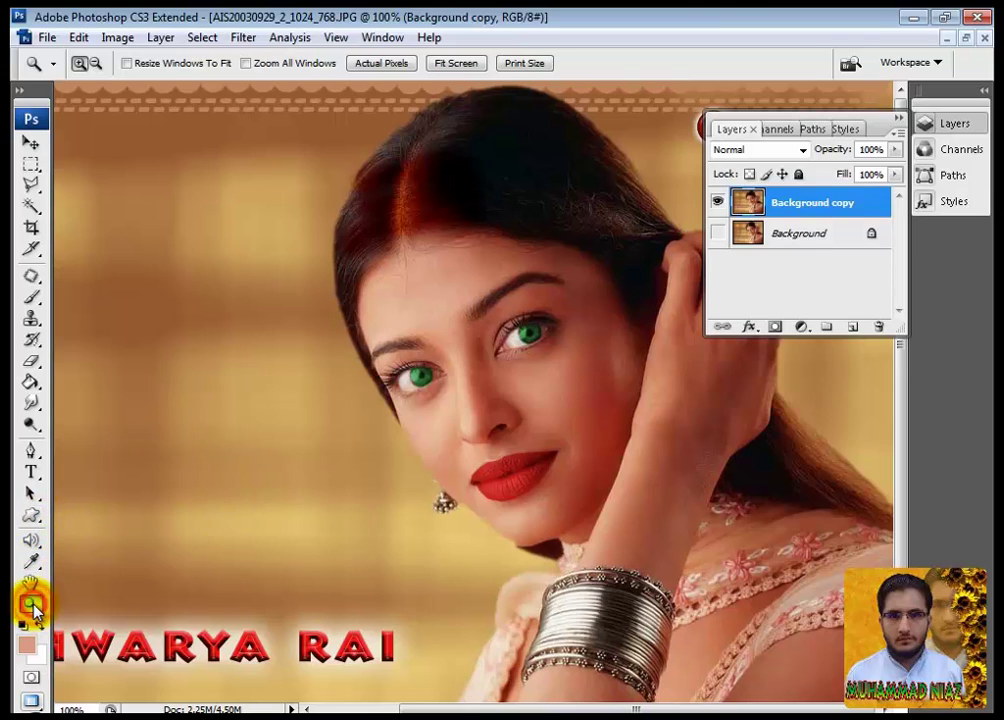
{"action": "left_click", "coordinate": [717, 233]}
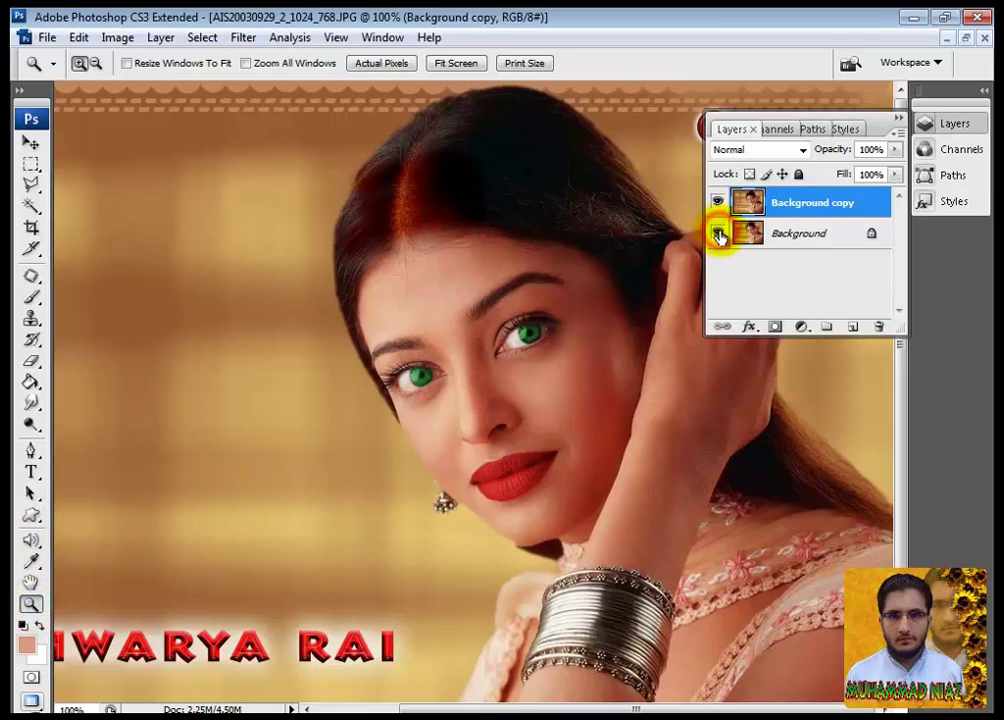
{"action": "left_click", "coordinate": [717, 204]}
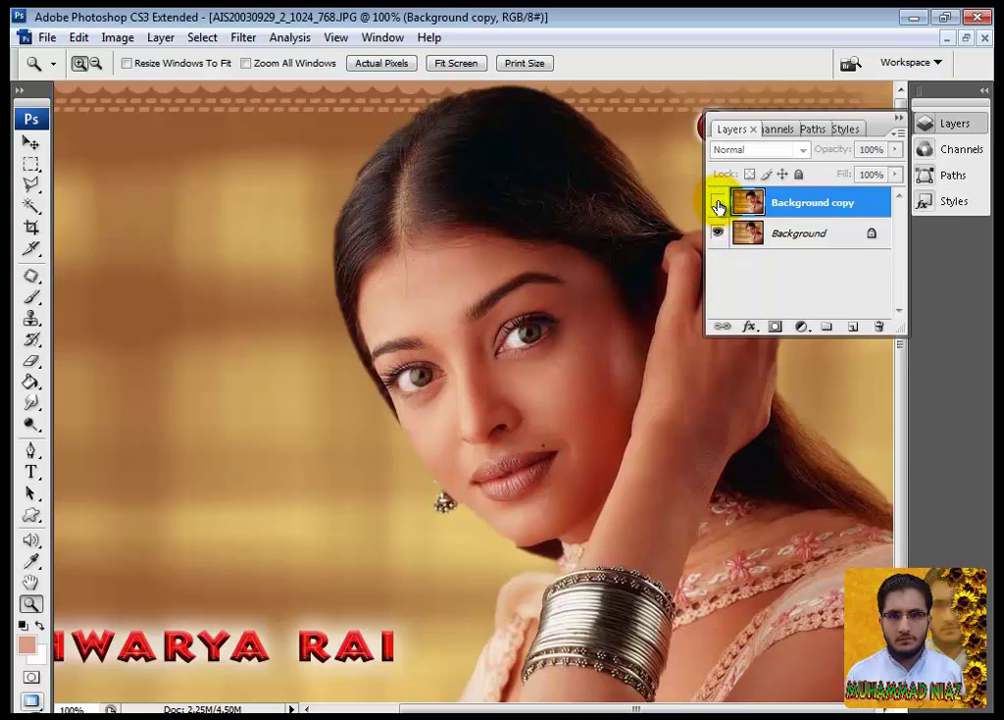
{"action": "left_click", "coordinate": [717, 204]}
{"action": "left_click", "coordinate": [717, 204]}
{"action": "left_click", "coordinate": [717, 204]}
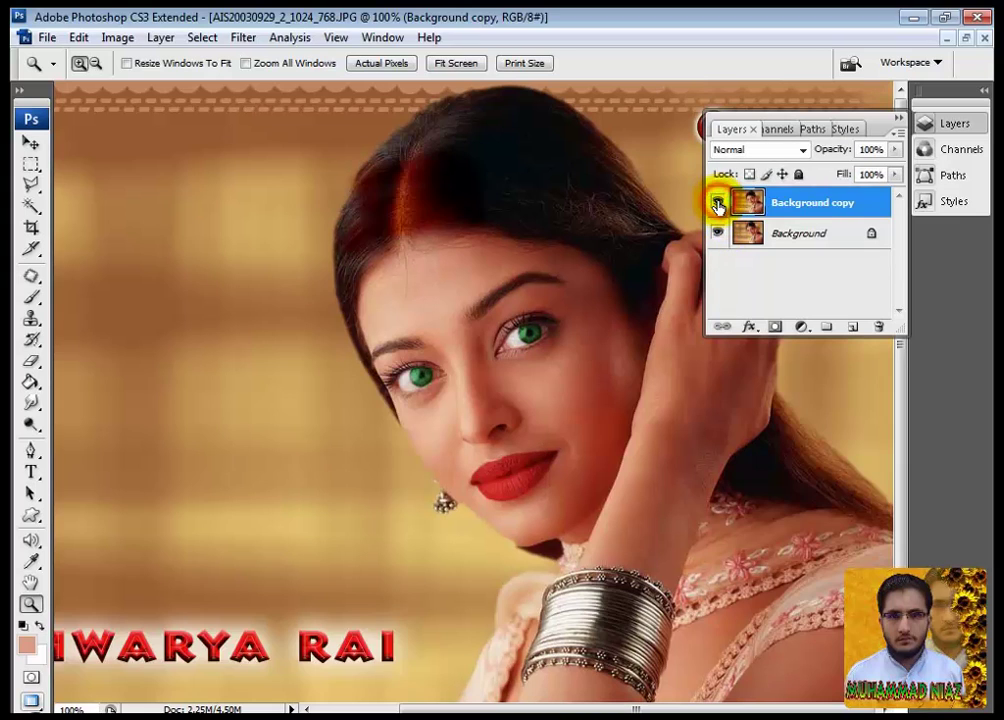
{"action": "left_click", "coordinate": [717, 204]}
{"action": "left_click", "coordinate": [717, 204]}
{"action": "left_click", "coordinate": [717, 204]}
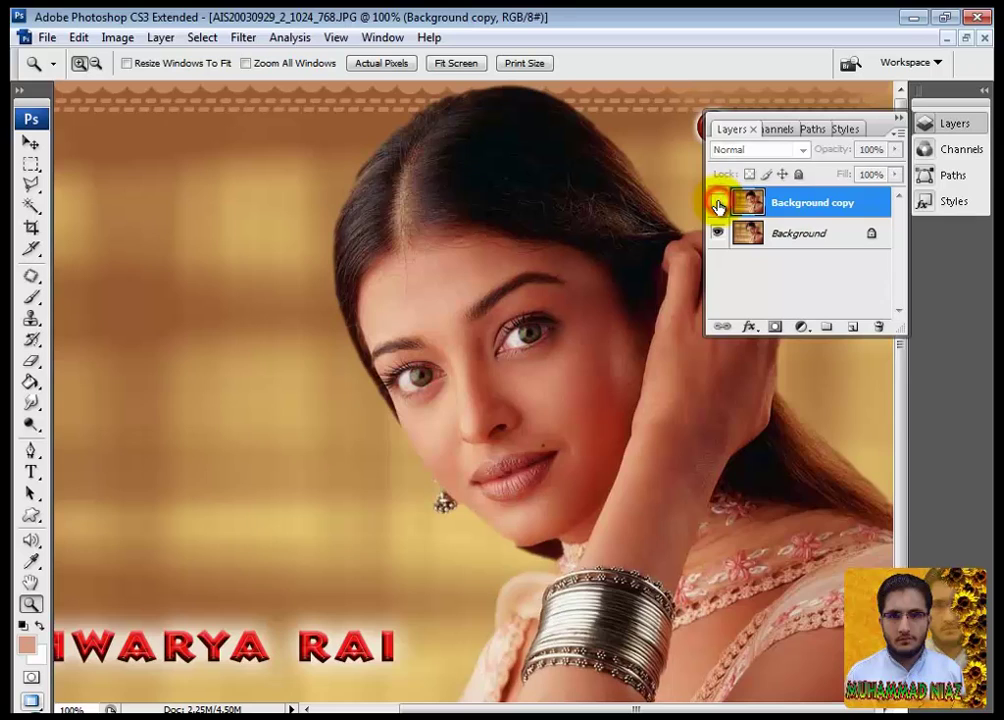
{"action": "left_click", "coordinate": [717, 204]}
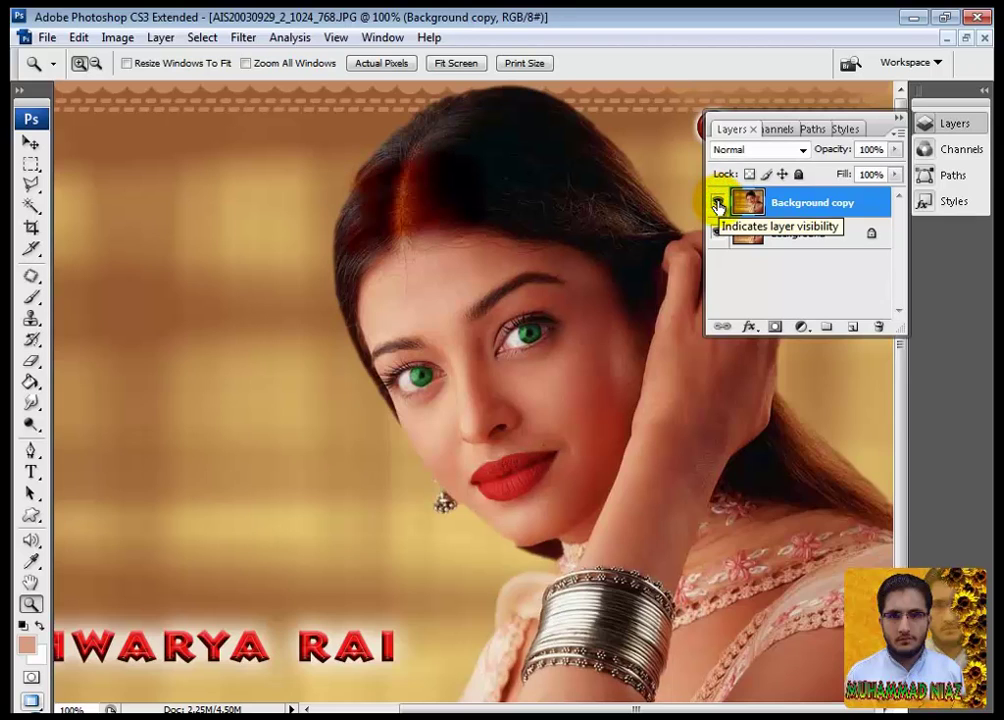